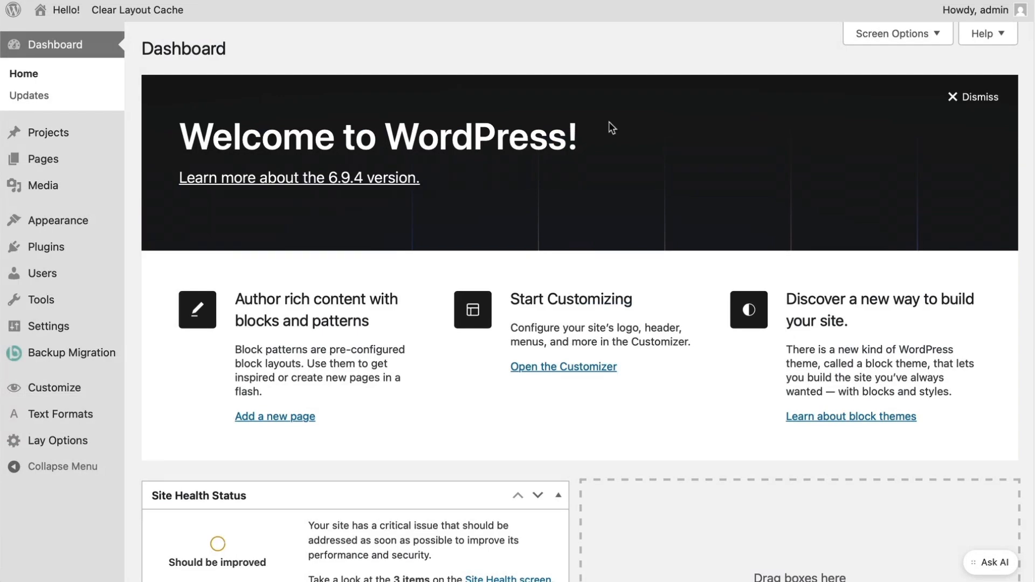
- Create a menu named 'My Menu' assigned to the Primary Menu location
left_click(52, 15)
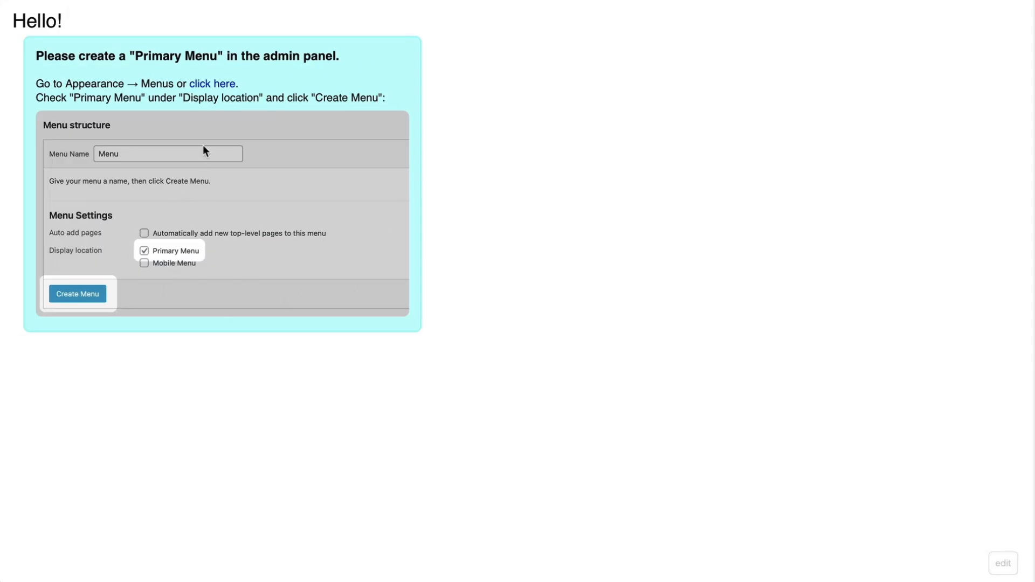
left_click(218, 85)
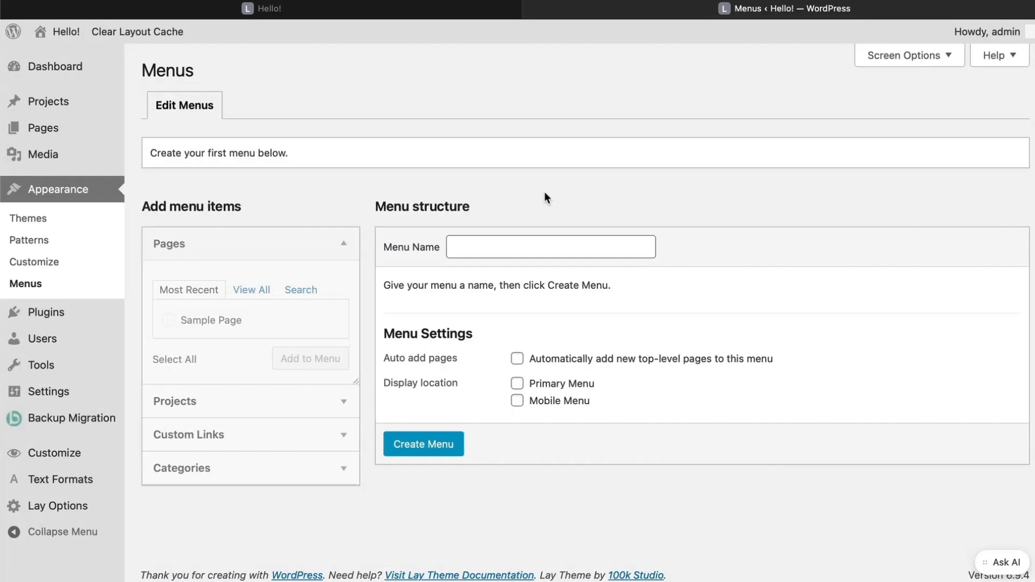
left_click(487, 239)
type("My Menu")
left_click(540, 382)
left_click(425, 444)
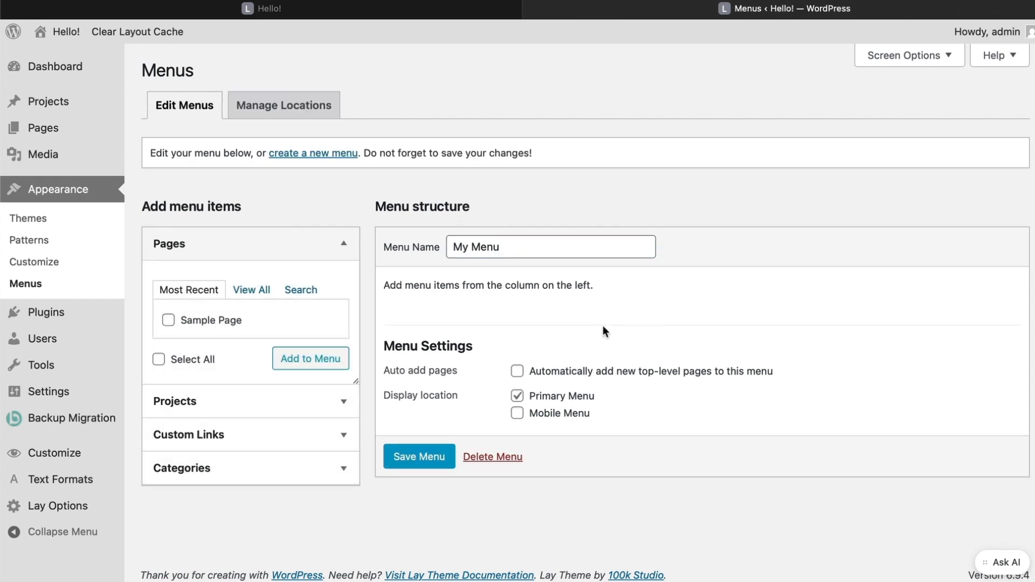
- Preview the live site with the new menu, then go to the Pages list
left_click(80, 37)
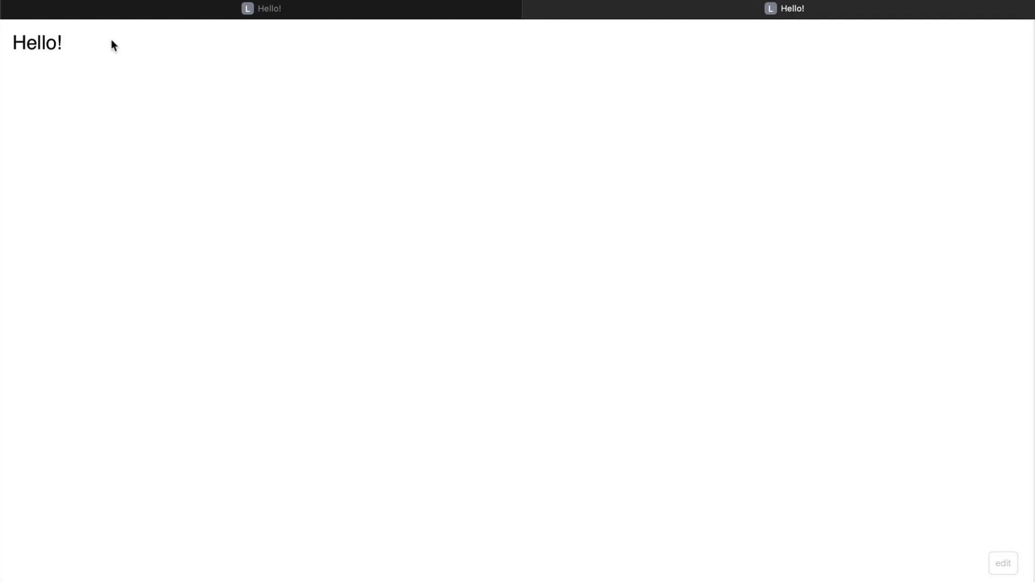
key("super+[")
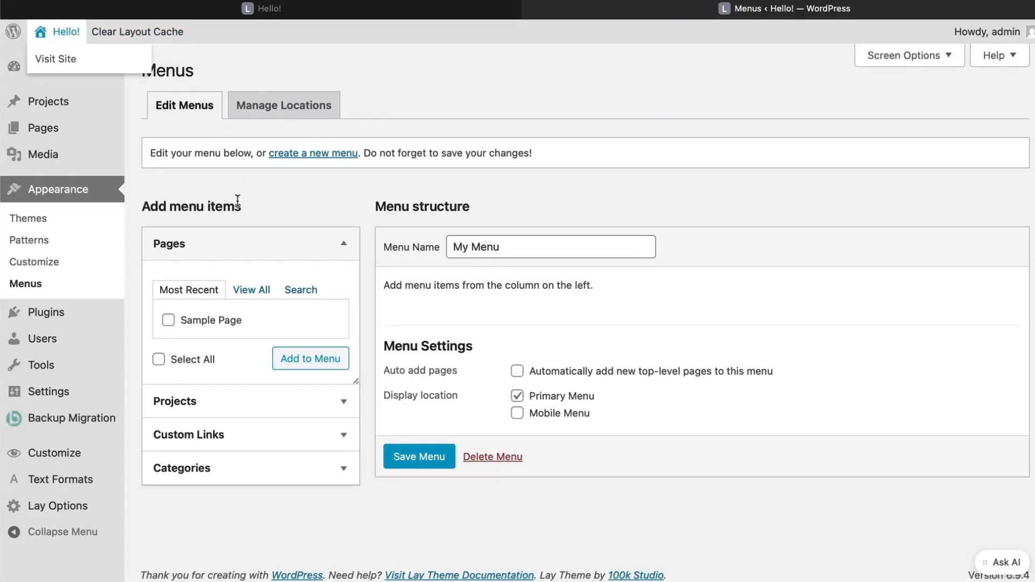
left_click(100, 129)
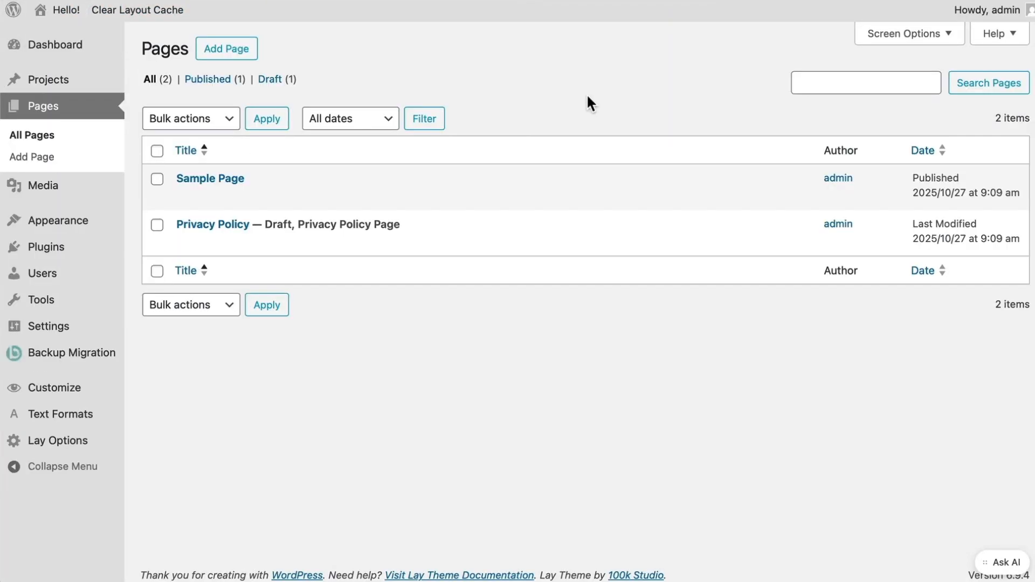
- Open Sample Page in the Gridder editor and add two extra grid rows
left_click(209, 179)
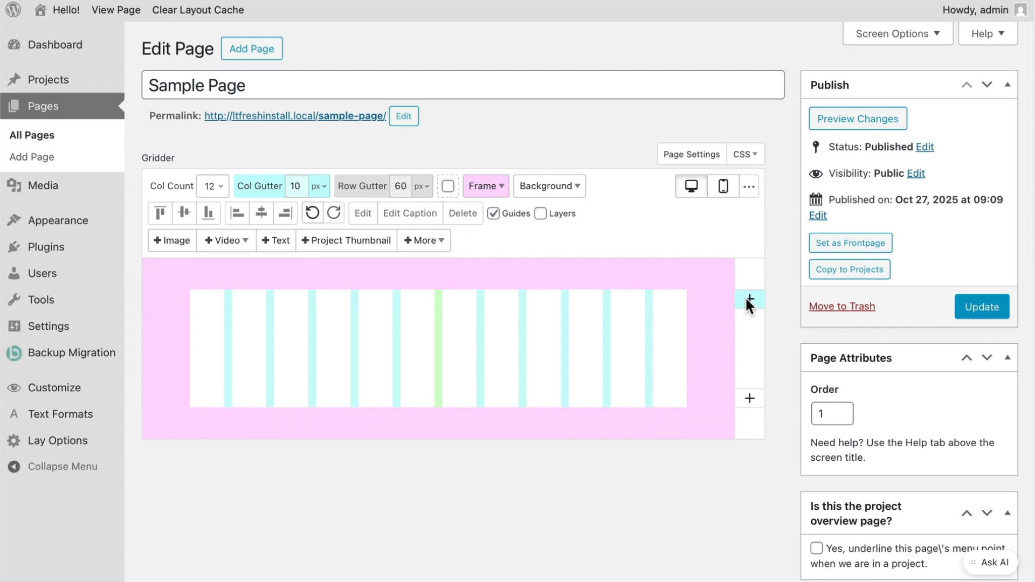
left_click(749, 300)
scroll(758, 324, "down", 2)
left_click(748, 464)
- Delete both added rows, leaving a single empty row, and bring up the image library
scroll(747, 464, "down", 2)
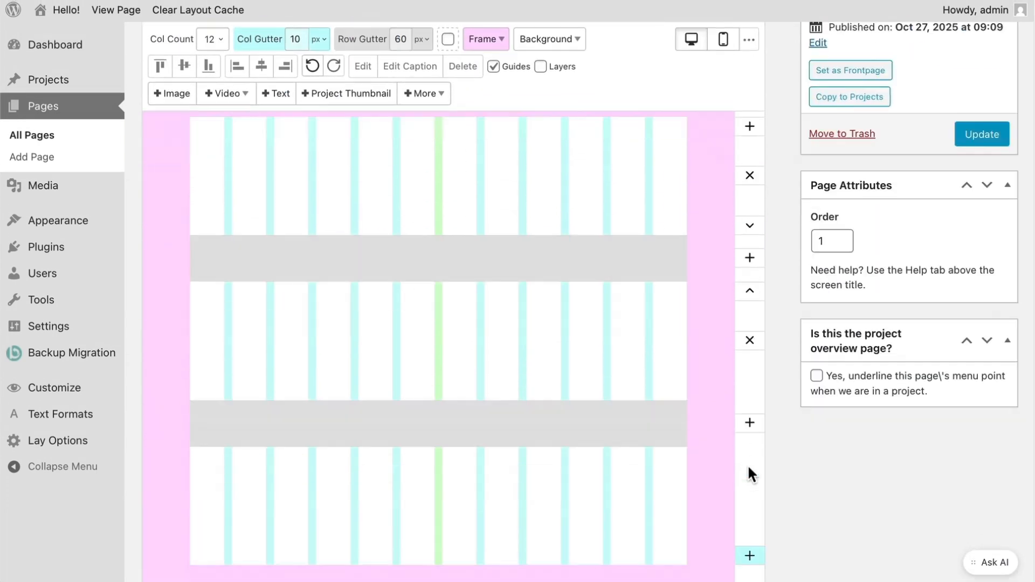
left_click(748, 405)
left_click(749, 407)
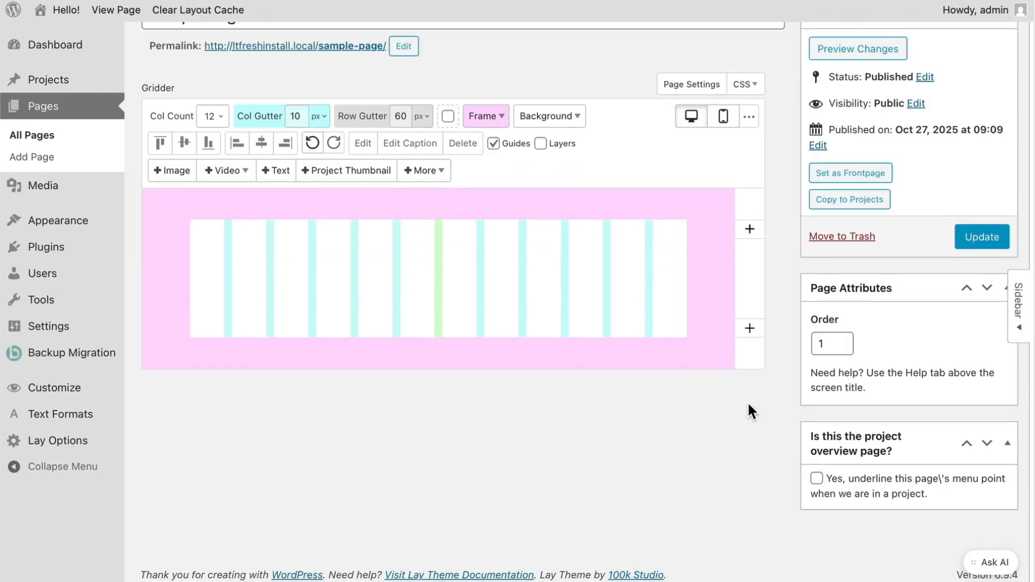
left_click(173, 170)
- Place the ceramic image and an enlarged CultClassic photo in the grid, moving the ceramic to columns 2–3
left_click(233, 322)
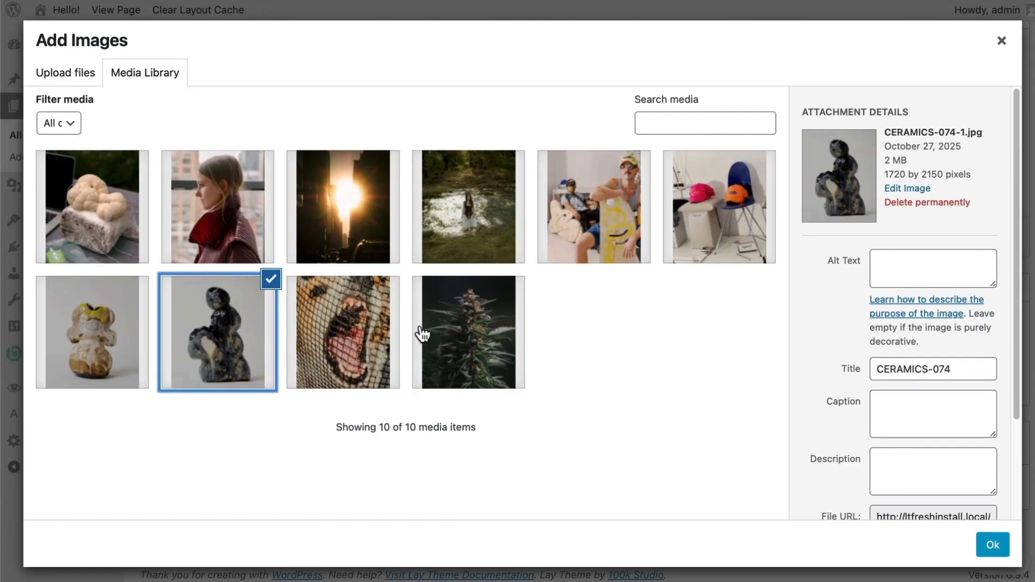
left_click(556, 227)
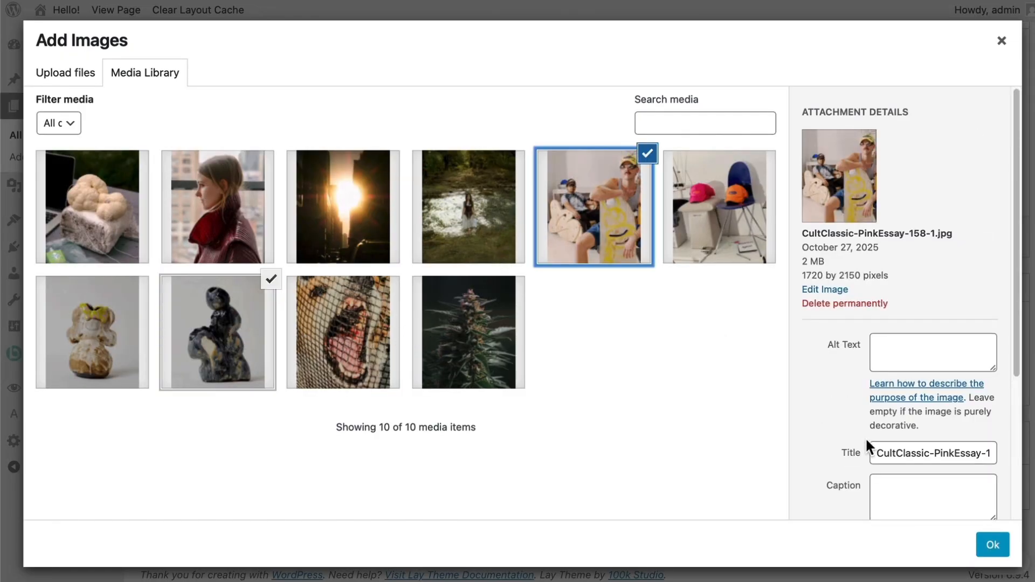
left_click(990, 545)
left_click(207, 247)
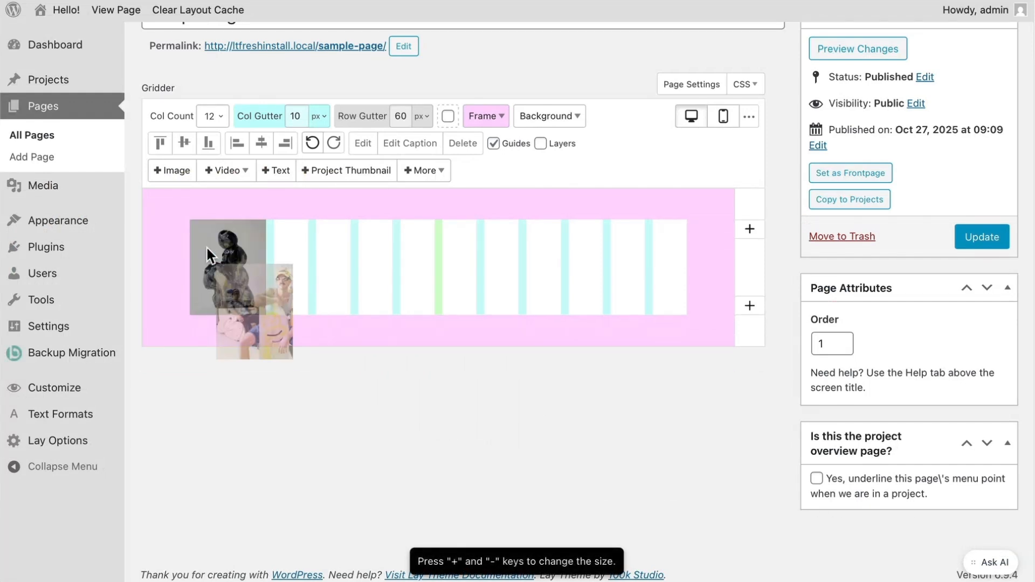
key("plus")
key("plus")
key("plus")
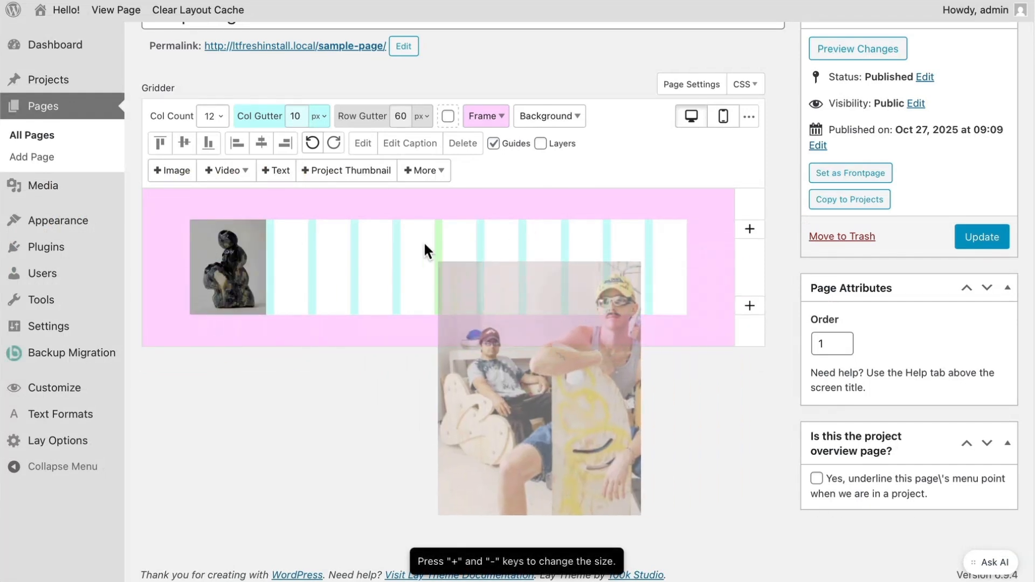
left_click(423, 240)
left_click_drag(242, 336, 290, 354)
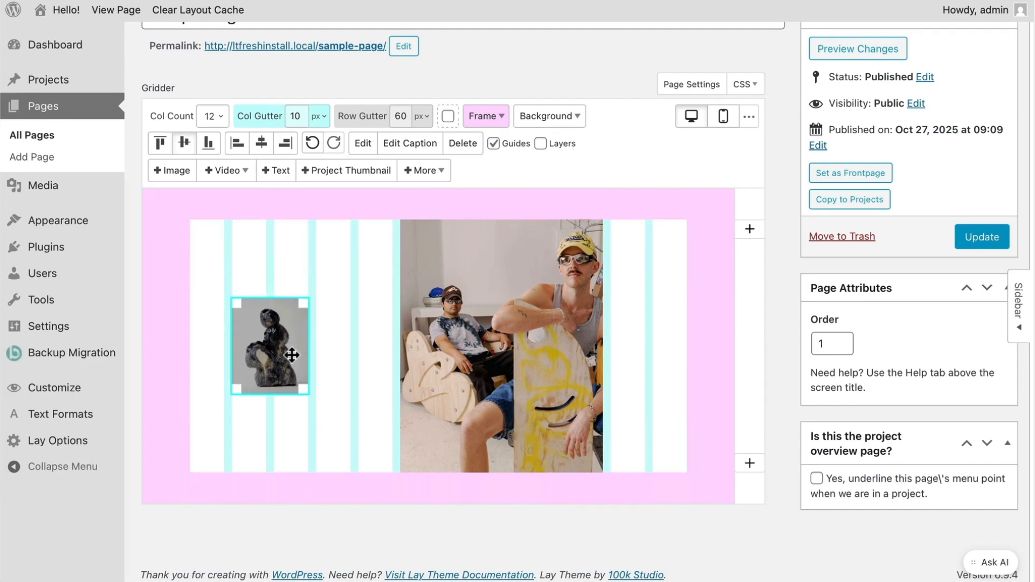
- Check the image settings sidebar, then drag the photo's top-left handle to enlarge it
left_click(1011, 310)
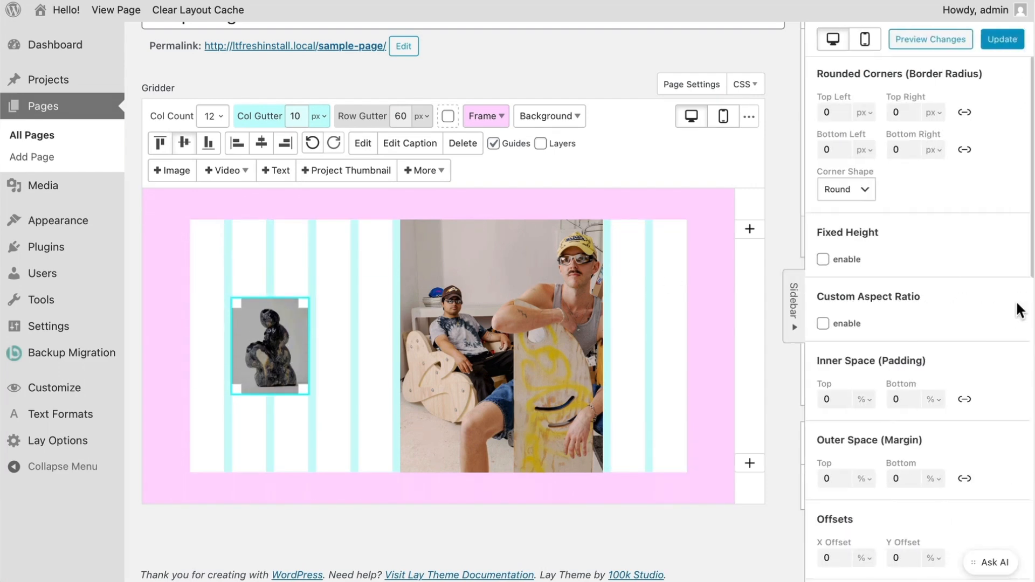
scroll(888, 322, "down", 2)
scroll(889, 324, "down", 6)
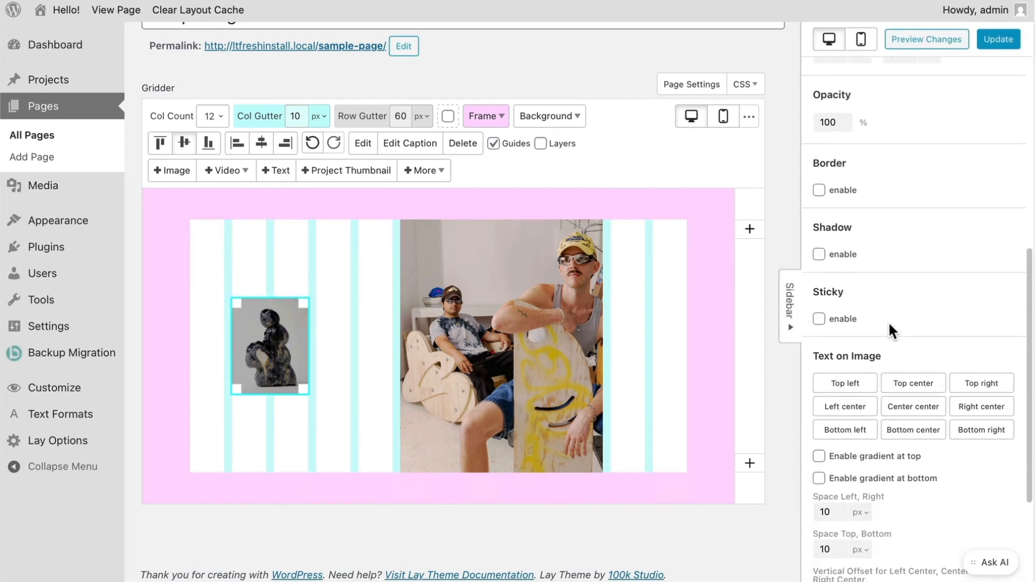
scroll(889, 324, "up", 7)
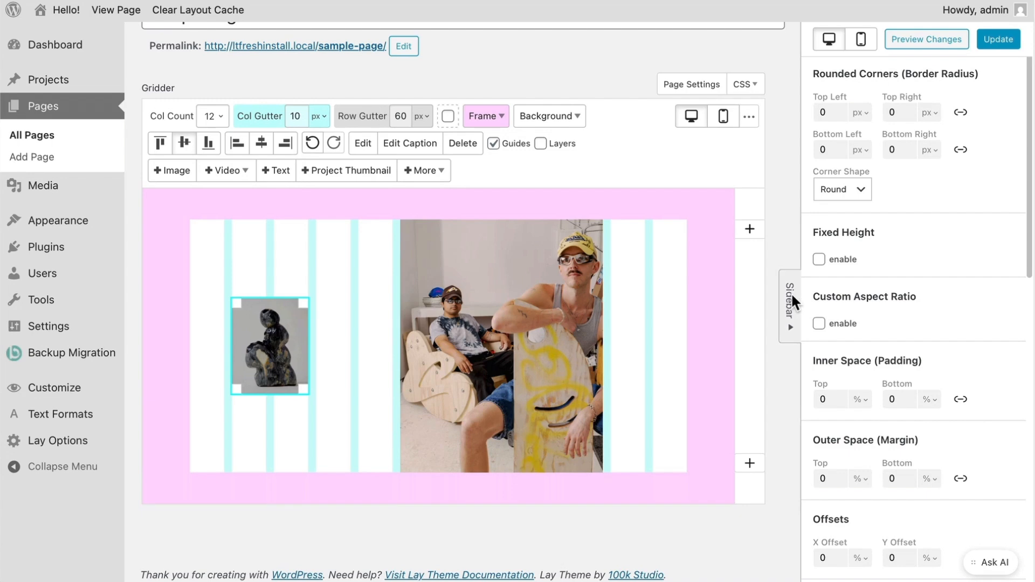
left_click(791, 294)
left_click_drag(405, 222, 358, 220)
- Insert and remove an empty grid row, then select the Row Gutter field
left_click(749, 230)
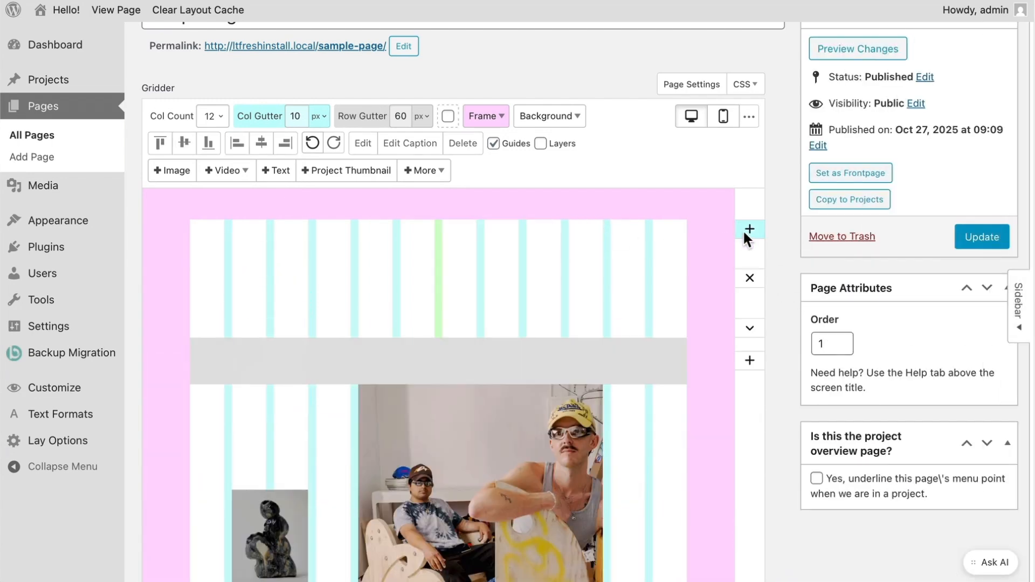
left_click(750, 276)
left_click(750, 379)
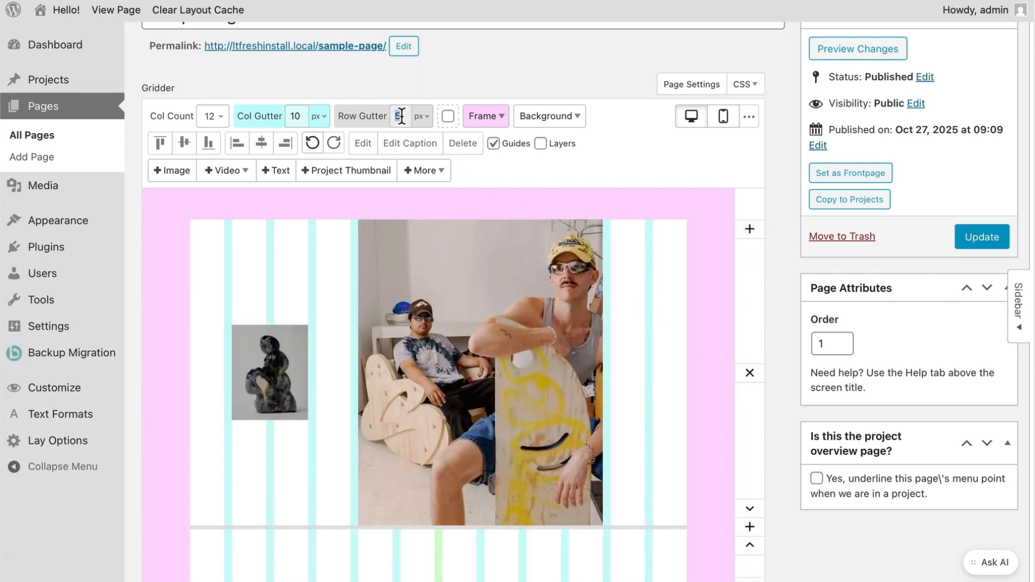
- Set the row gutter to 50 px and the left frame margin to 5%
type("0")
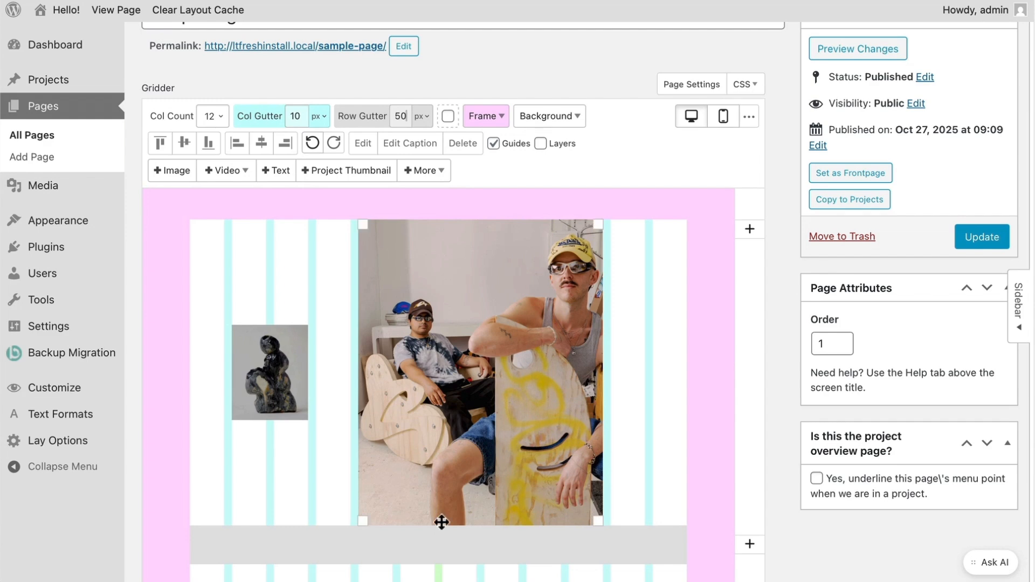
left_click(496, 118)
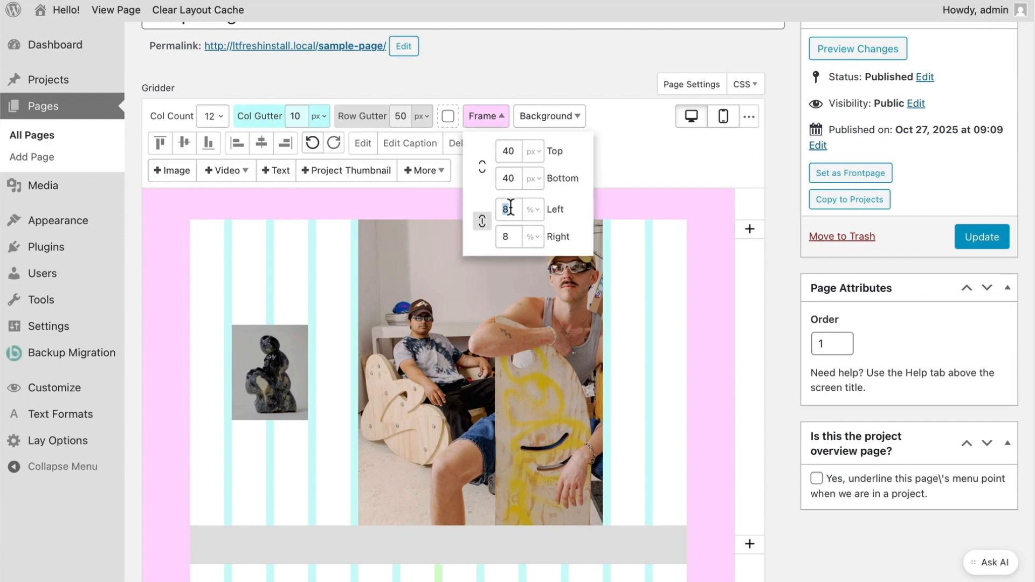
type("5")
left_click(327, 272)
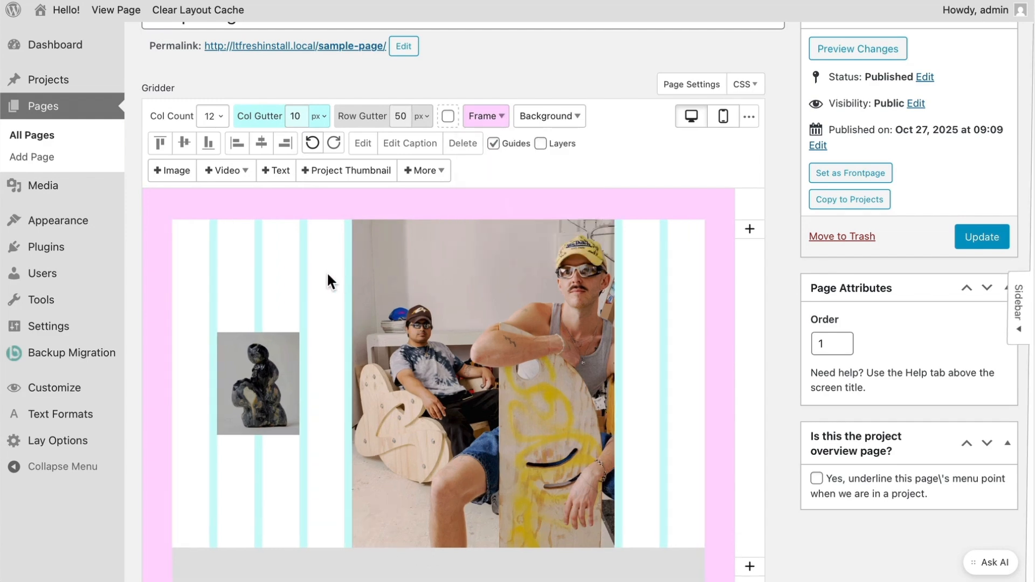
- Set the column gutter to 1% and the grid to 10 columns
left_click(299, 116)
key("BackSpace")
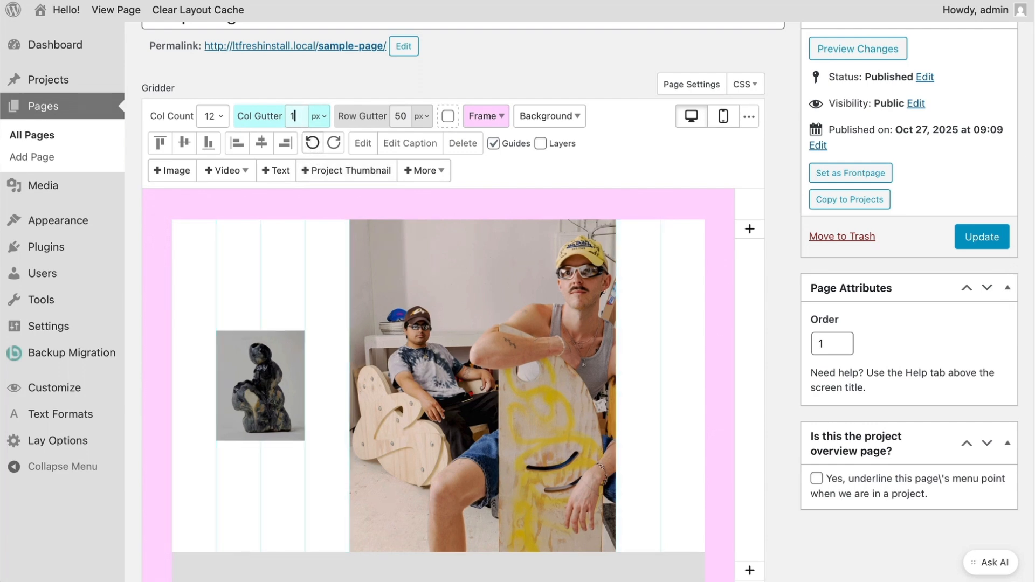
left_click(322, 114)
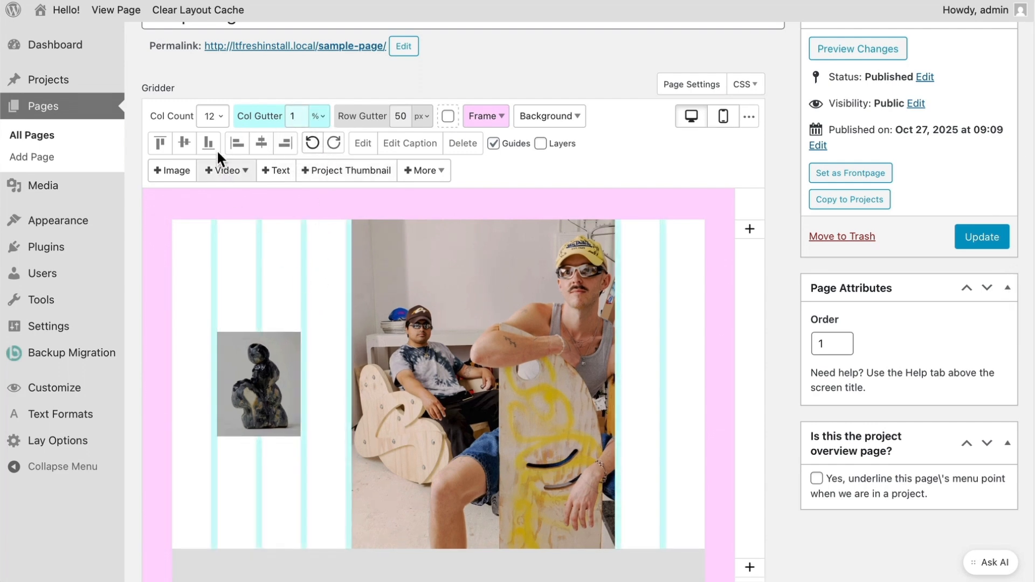
left_click(210, 122)
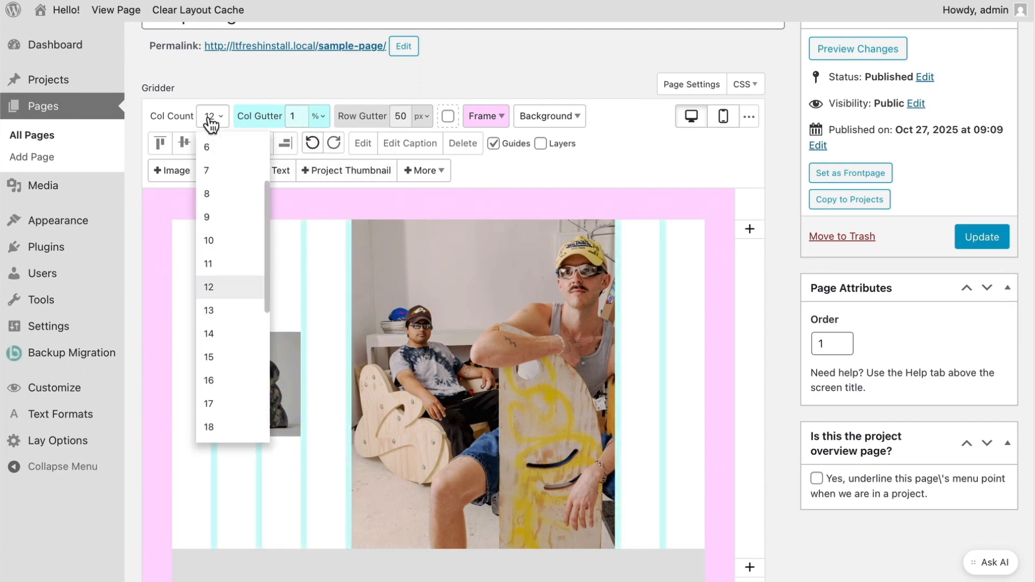
left_click(216, 239)
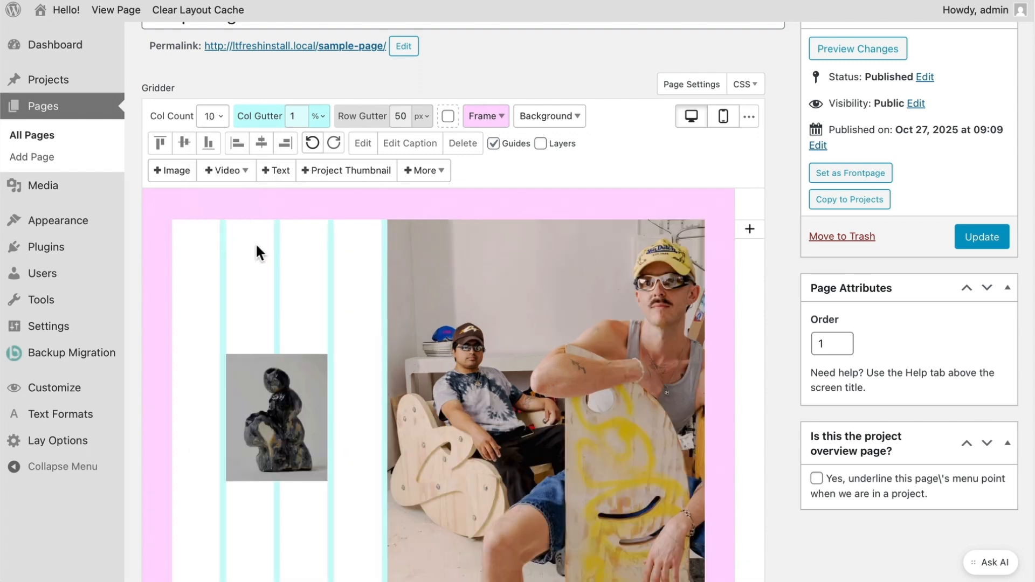
- Look at the sculpture image's and the row's context options, dismissing both unchanged
right_click(275, 366)
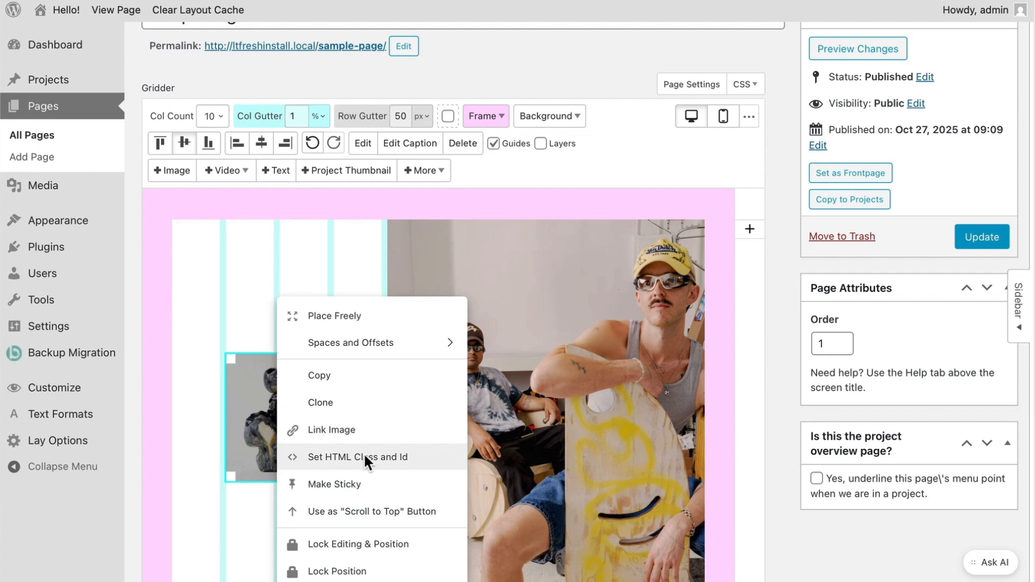
left_click(245, 289)
right_click(327, 274)
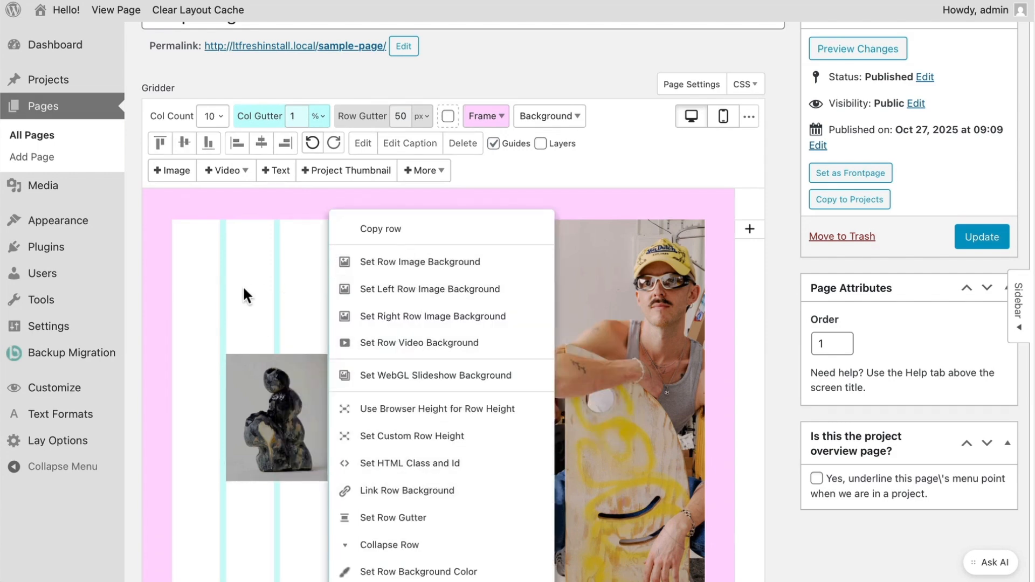
left_click(267, 288)
- Move both images together one grid column left and save the page with Update
left_click_drag(268, 286, 528, 407)
left_click_drag(584, 388, 536, 388)
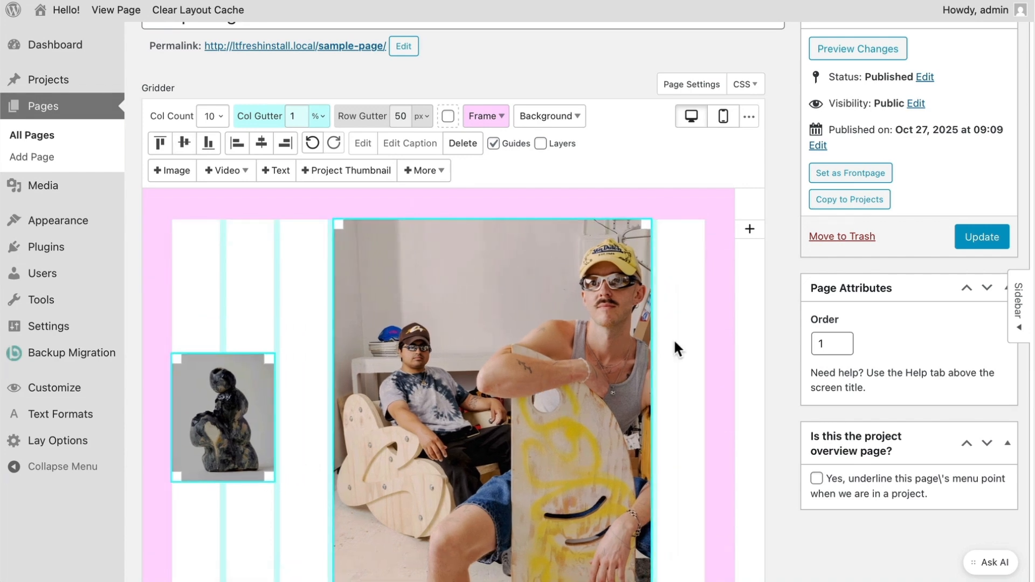
left_click(703, 339)
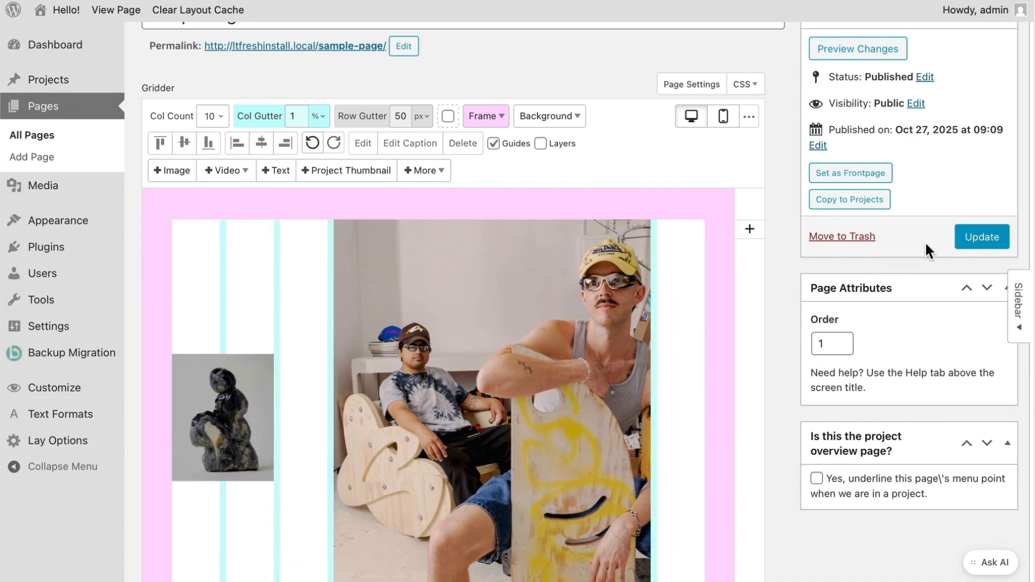
left_click(982, 240)
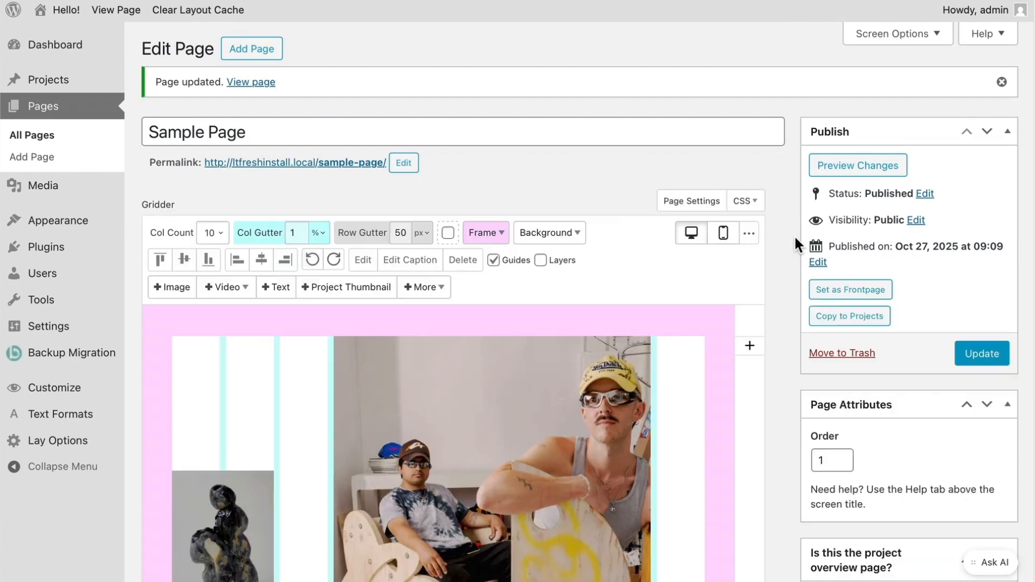
- View the live Sample Page showing both images, then reopen its editor in a new tab
left_click(133, 15)
scroll(669, 228, "down", 8)
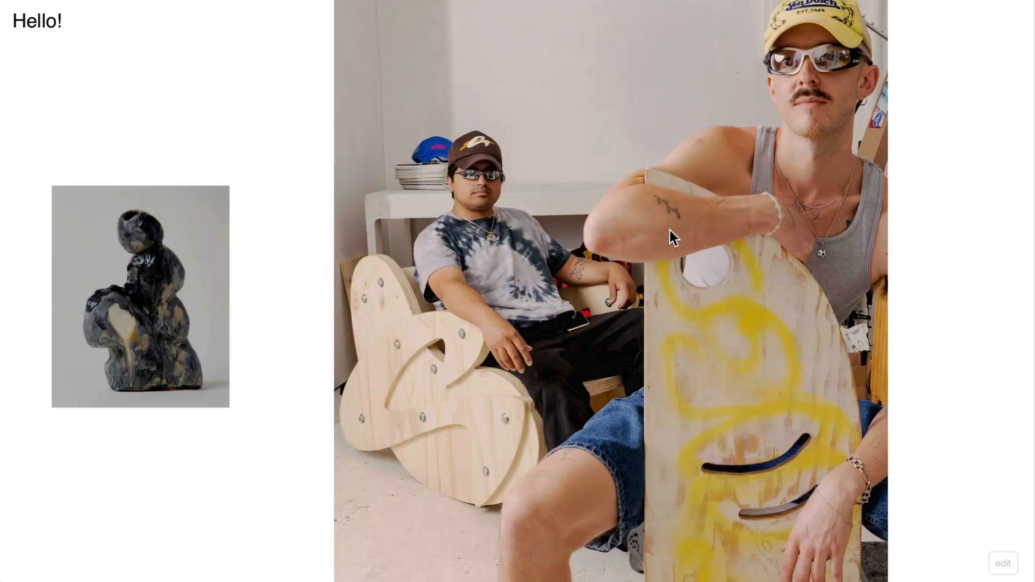
scroll(669, 228, "up", 8)
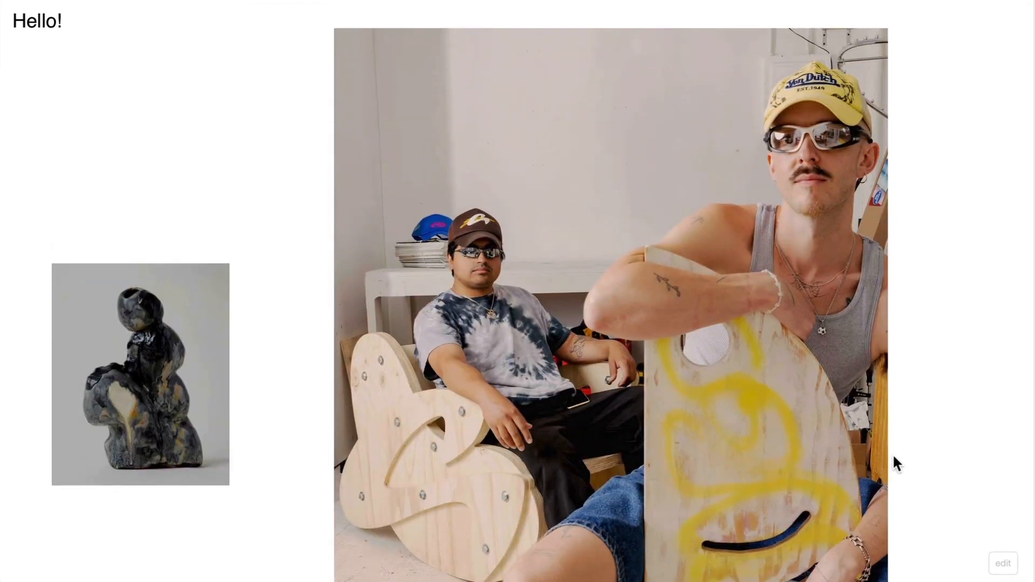
left_click(1002, 562)
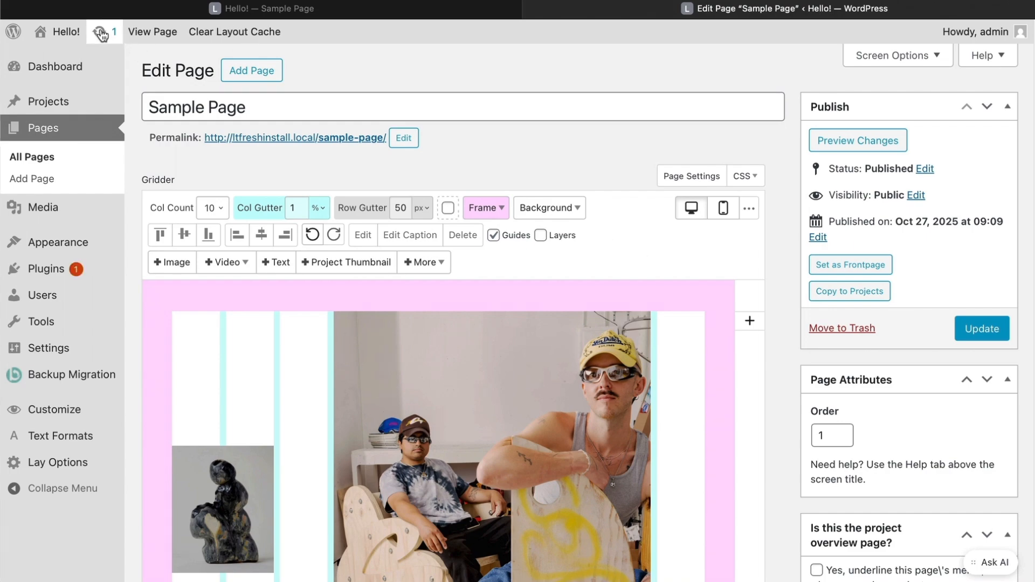
- Set Sample Page as the frontpage, checking the site's front page before and after
left_click(59, 30)
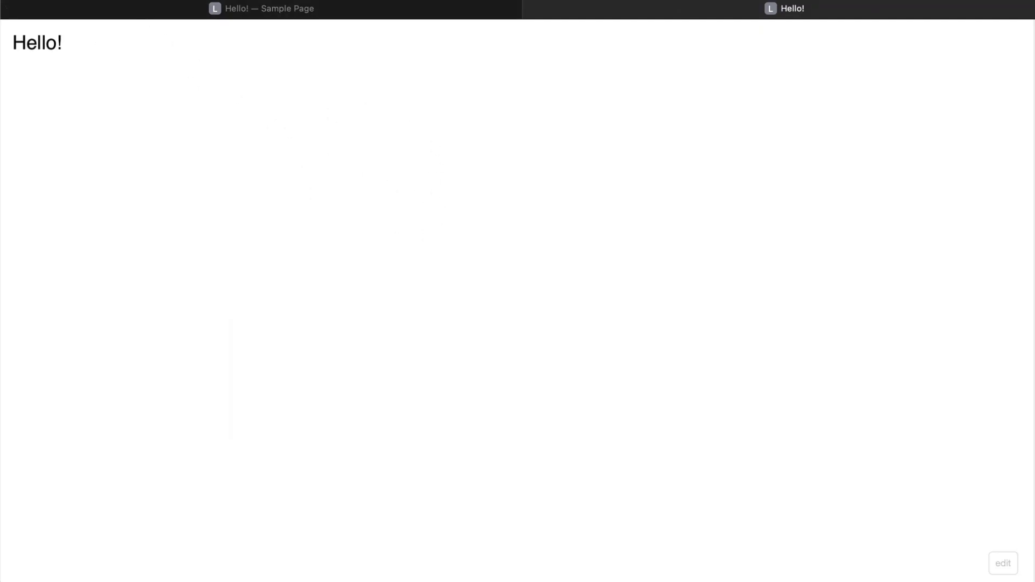
key("super+bracketleft")
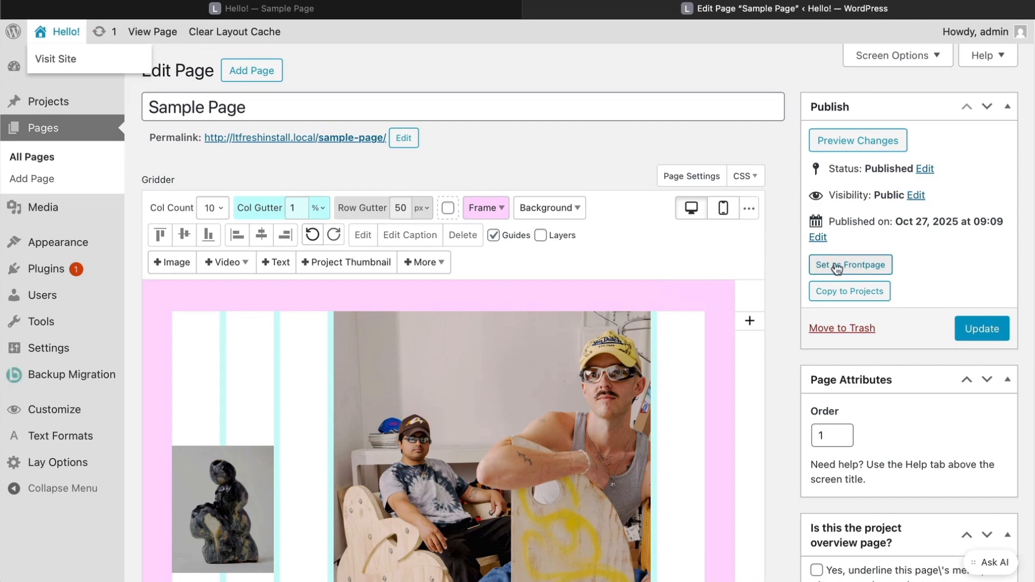
left_click(853, 267)
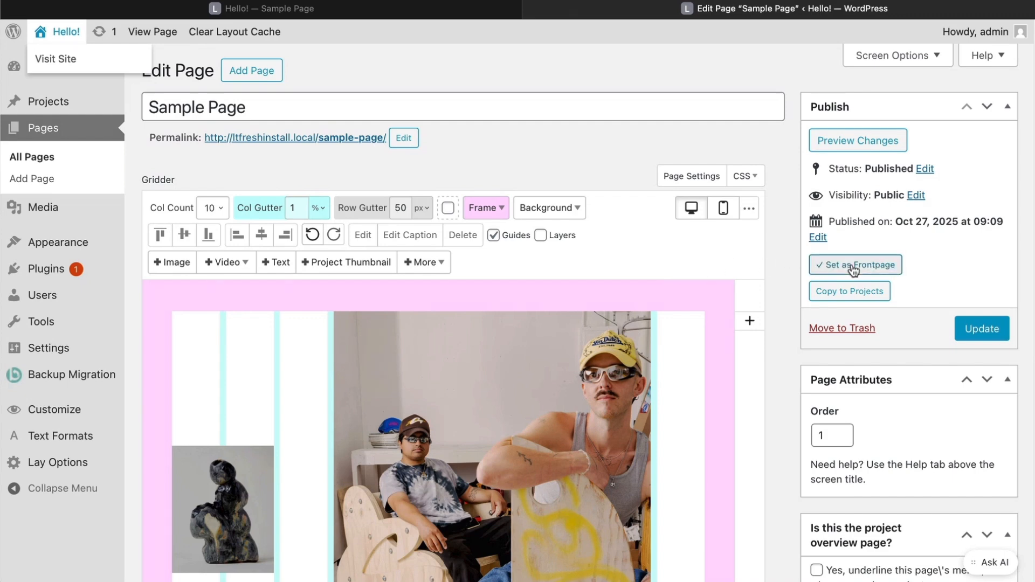
left_click(63, 31)
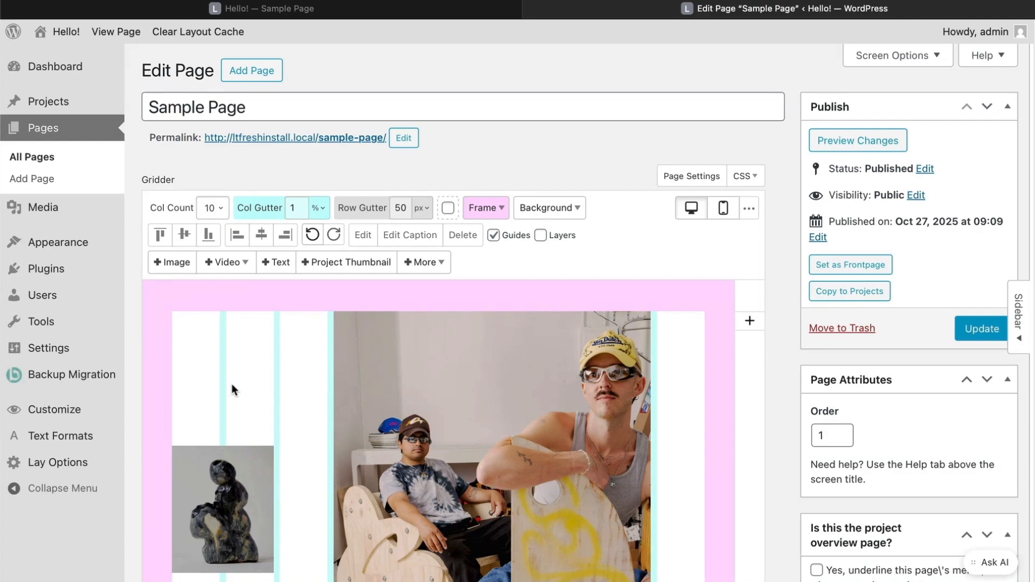
- Create a text element with lines 'Hello!', 'How was your day?' and 'My day was great!'
left_click(274, 262)
type("Hello!")
key("Return")
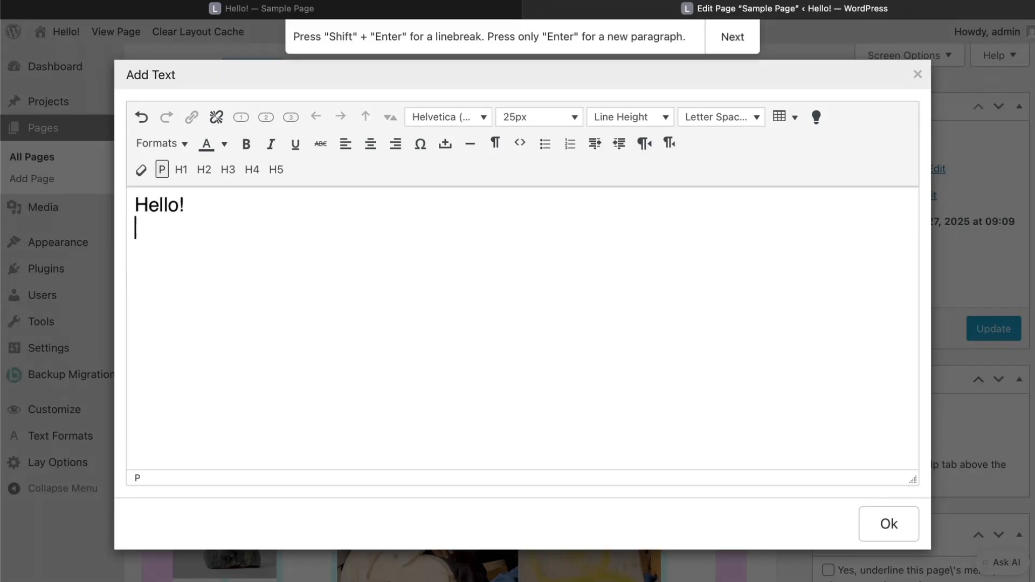
type("How w")
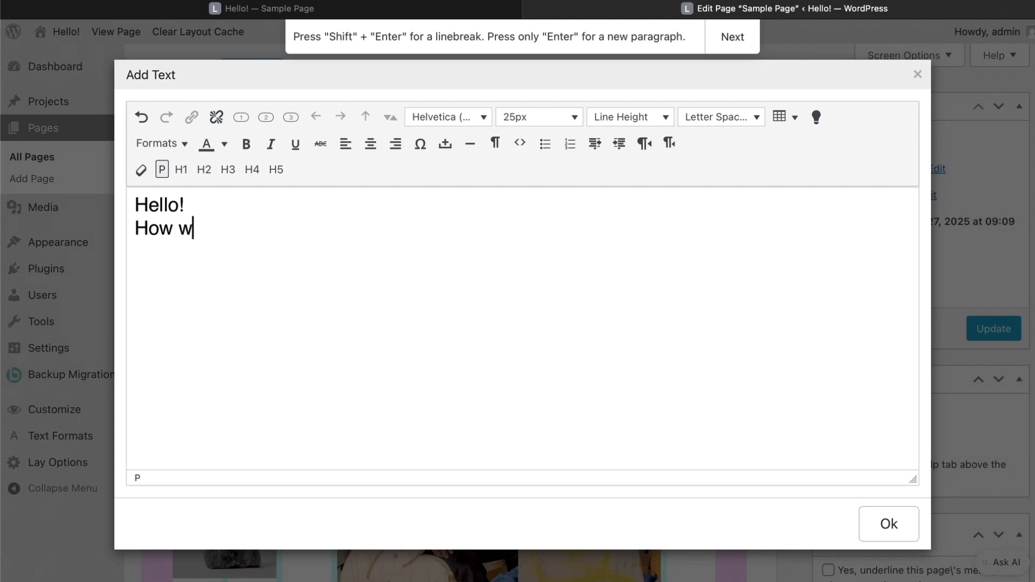
type("as your day?")
key("Return")
type("My day w")
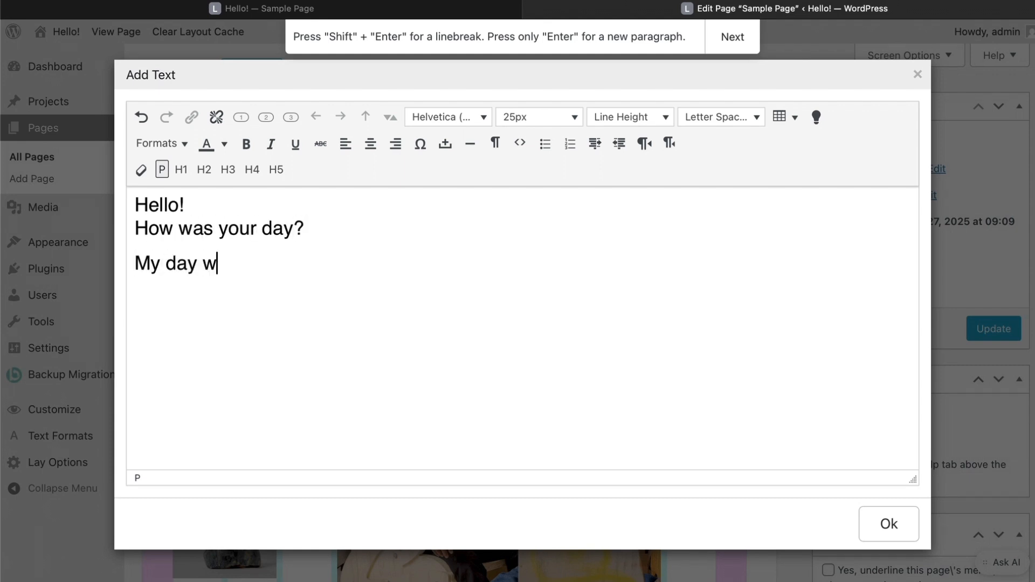
type("as great!")
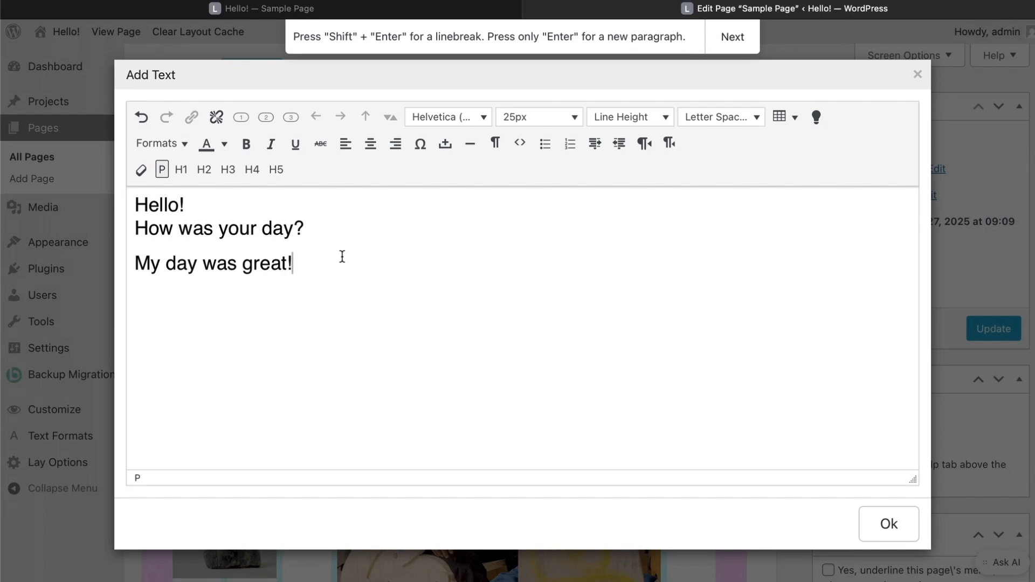
- Widen the text to five columns, place it at the grid top, and update the page
left_click(873, 525)
key("plus")
key("plus")
key("plus")
left_click(305, 343)
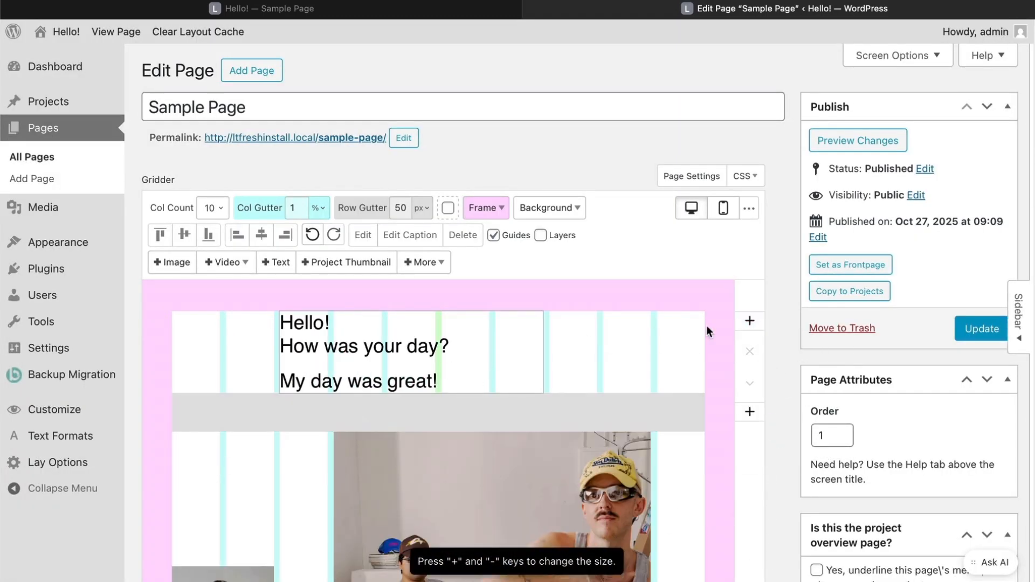
left_click(965, 327)
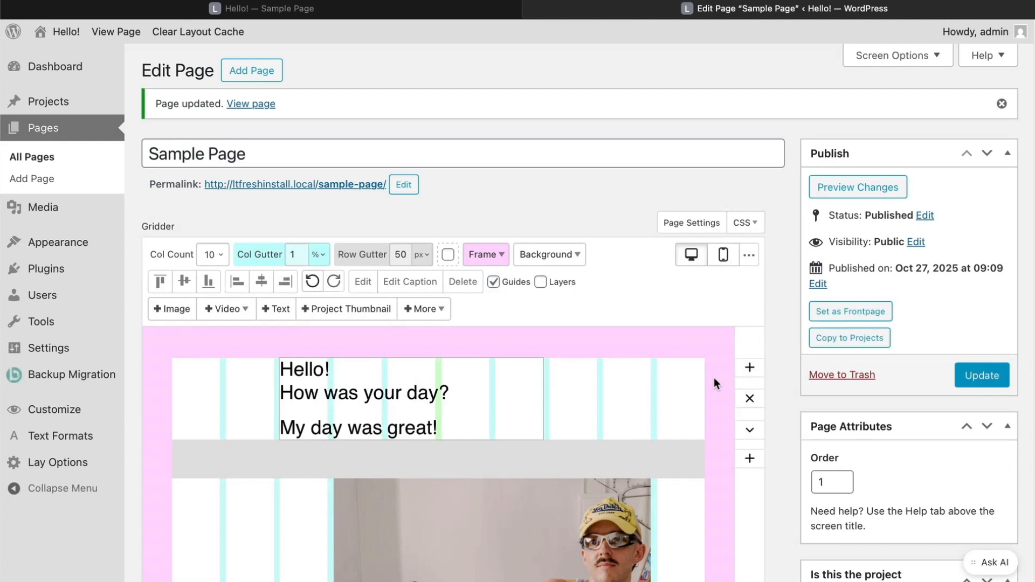
- Change the Default paragraph text format colour to blue (#0000ff) and save
left_click(87, 438)
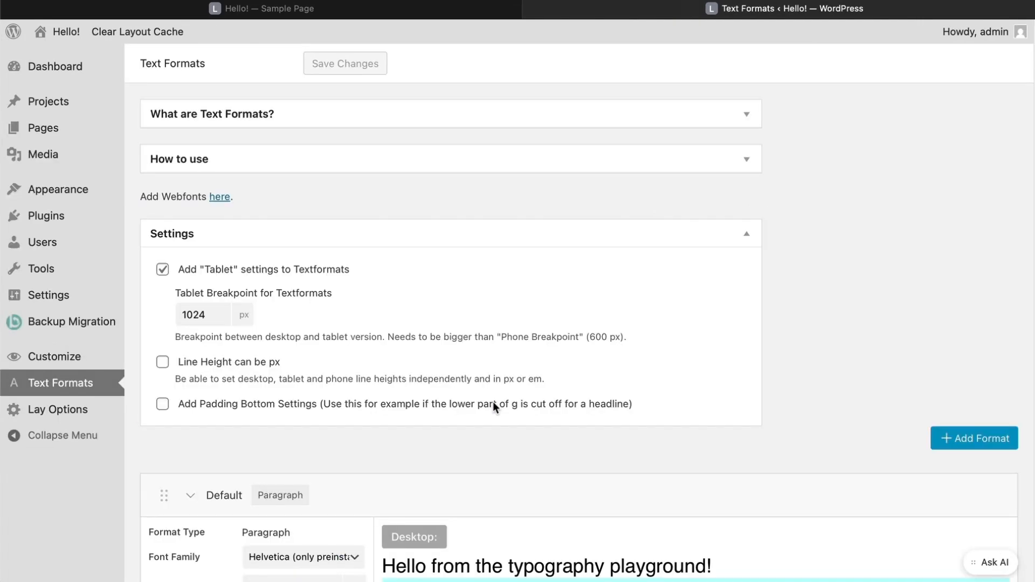
scroll(492, 402, "down", 6)
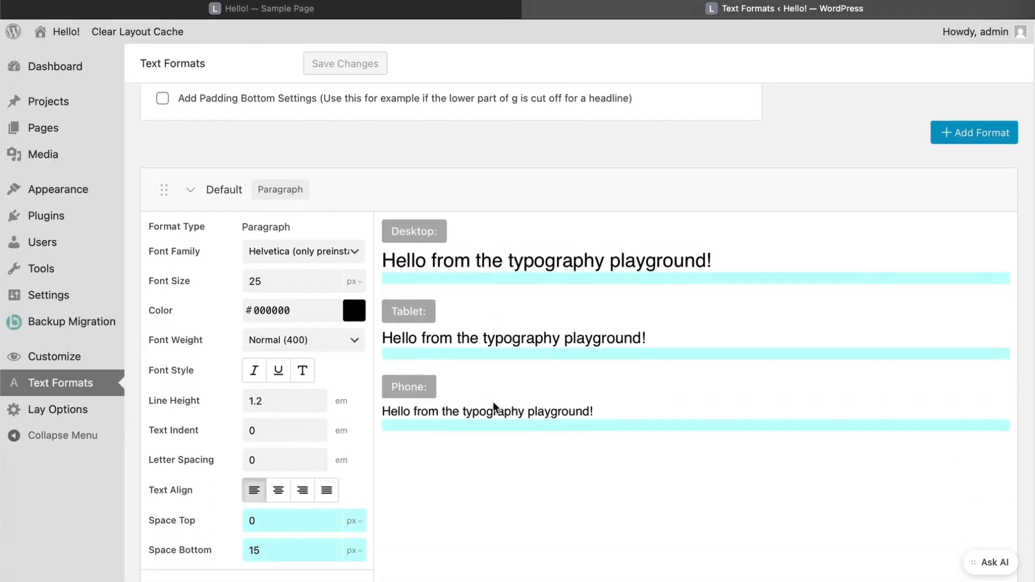
left_click(353, 271)
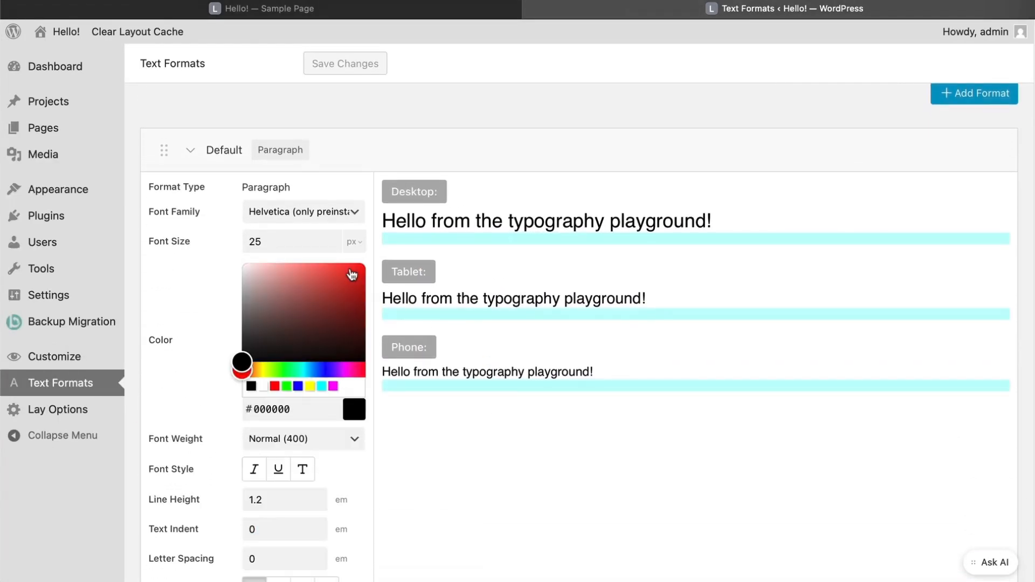
left_click(298, 386)
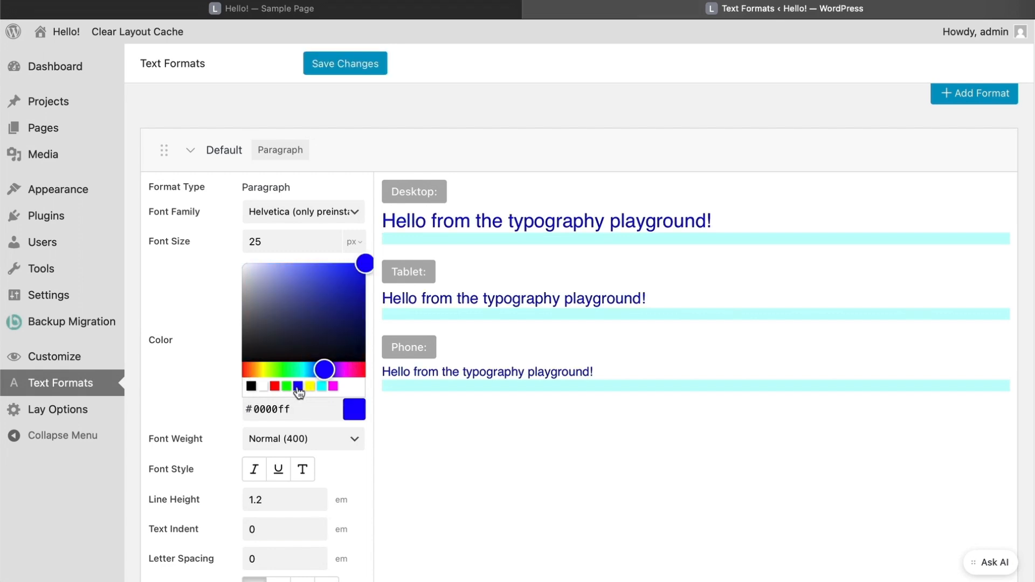
left_click(330, 64)
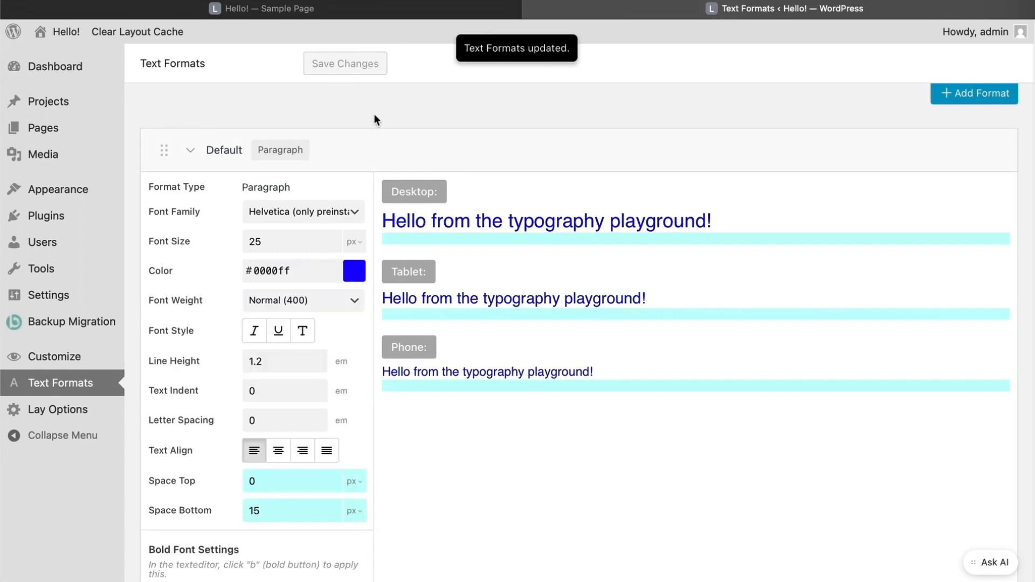
- Reload the live Sample Page to confirm the blue text, then return to Text Formats
left_click(276, 10)
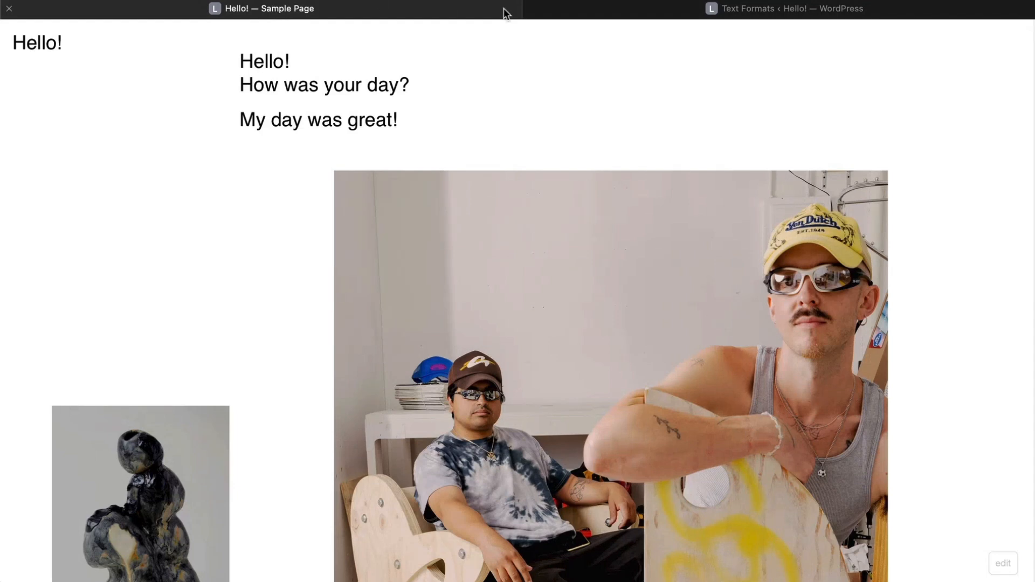
key("super+r")
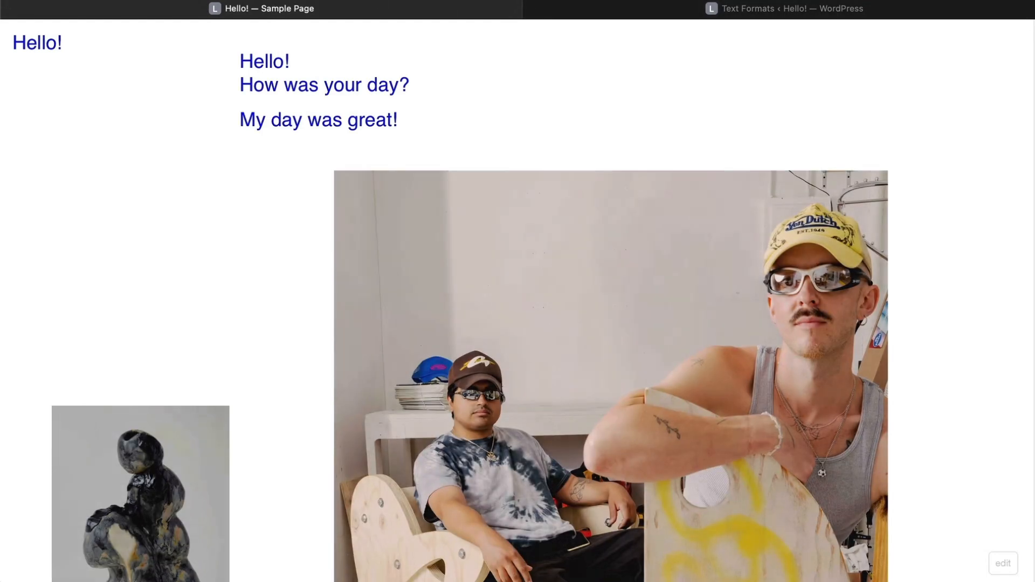
left_click(747, 9)
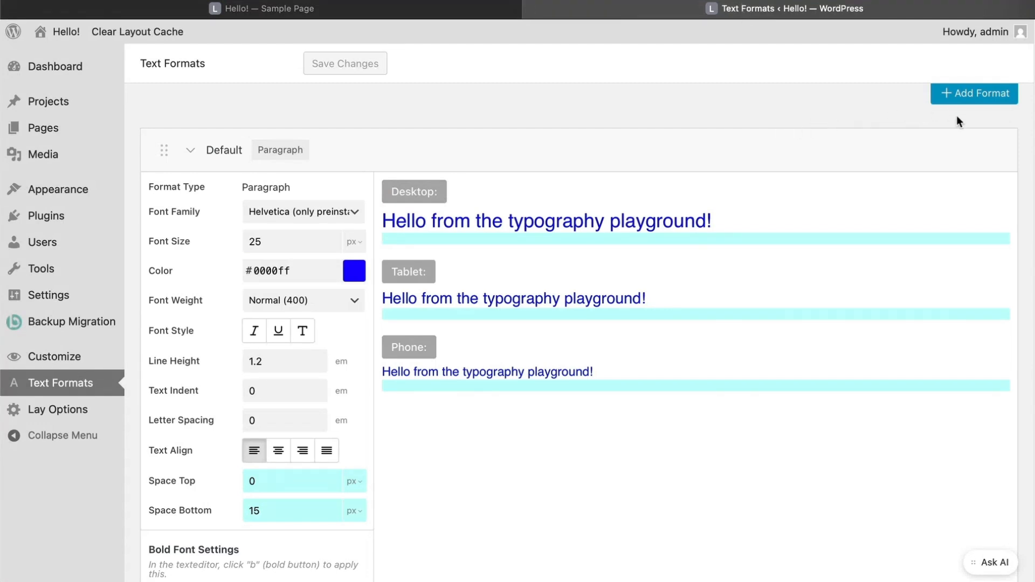
scroll(956, 115, "up", 3)
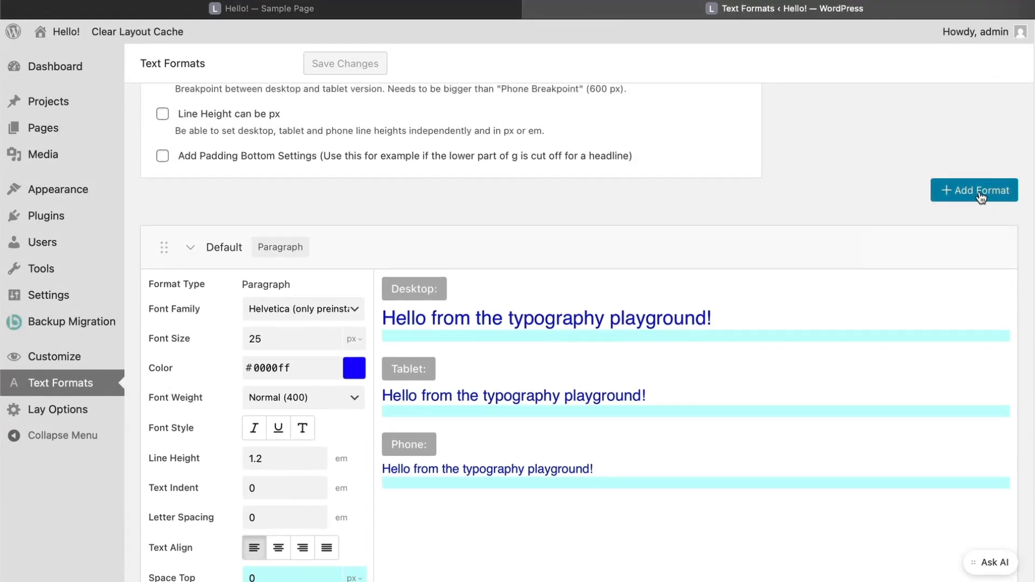
- Create a new text format named NewFormat, copying its settings from Default
left_click(981, 194)
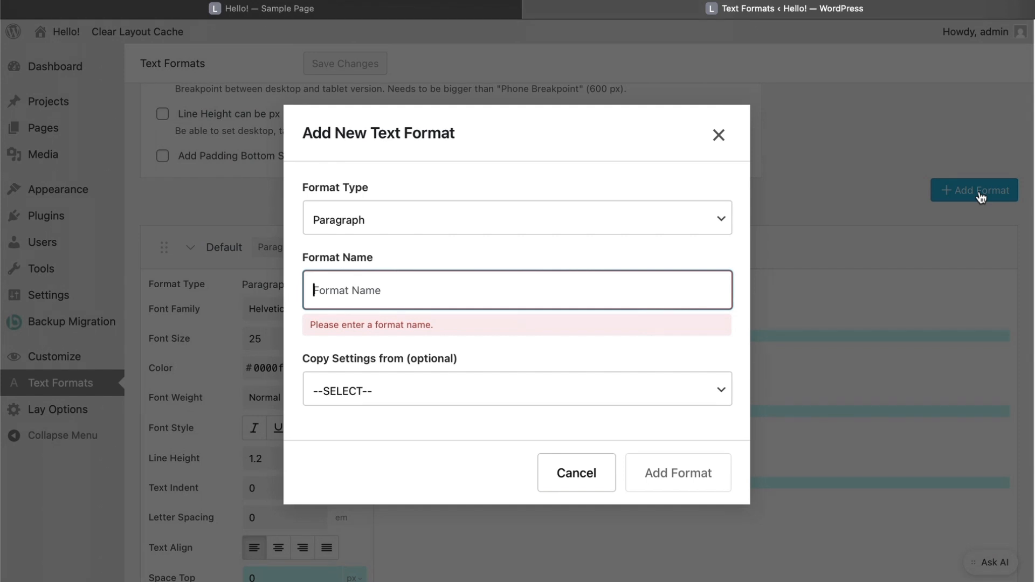
type("NewFormat")
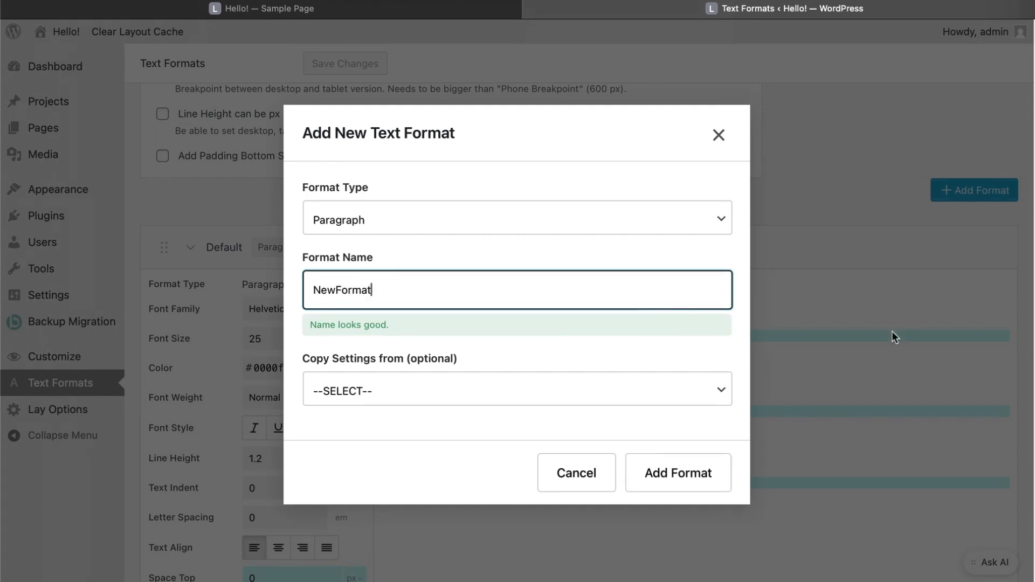
left_click(707, 384)
left_click(675, 403)
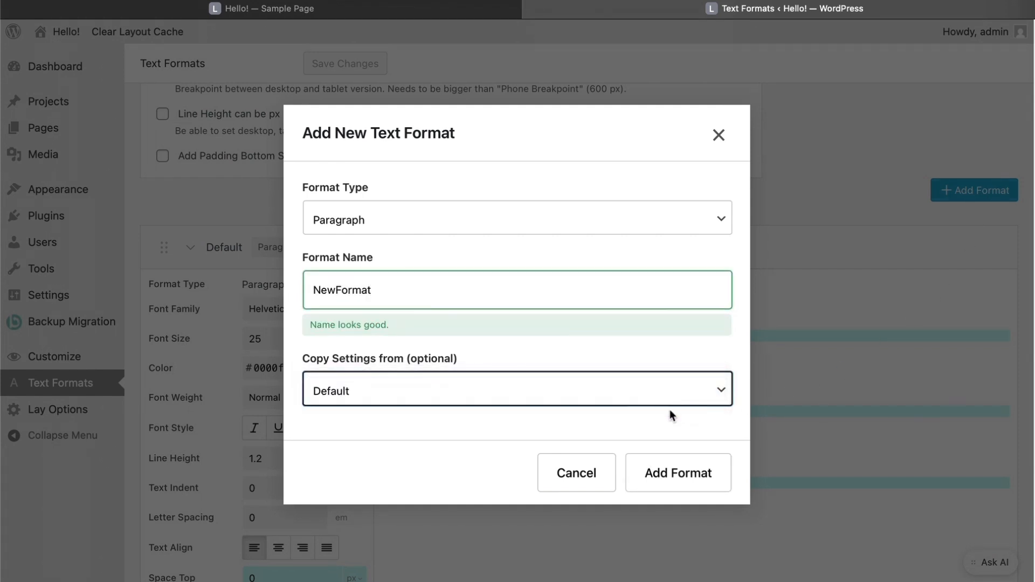
left_click(680, 475)
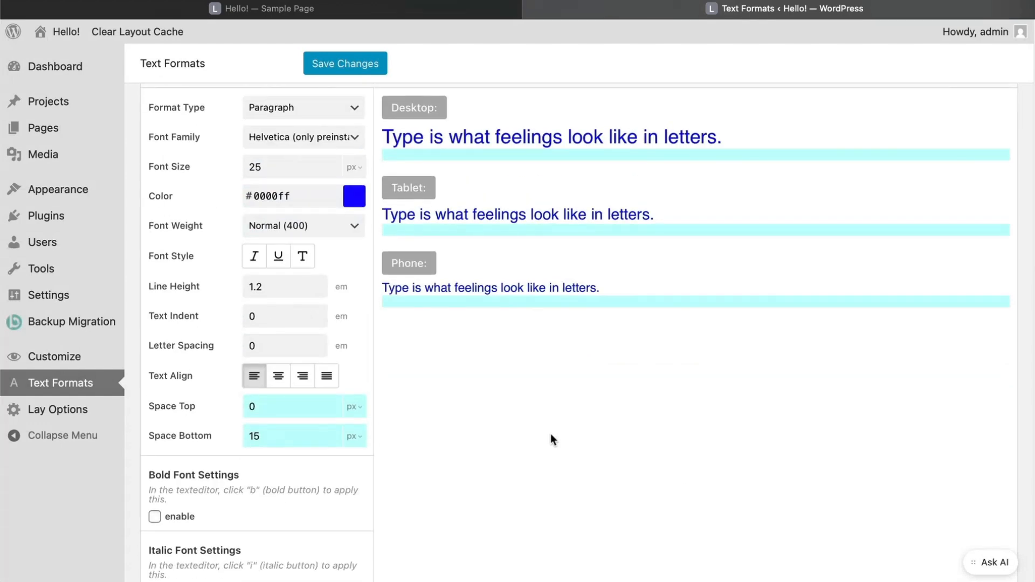
- Set NewFormat's font family to Arial Black and its text colour to black
left_click(330, 139)
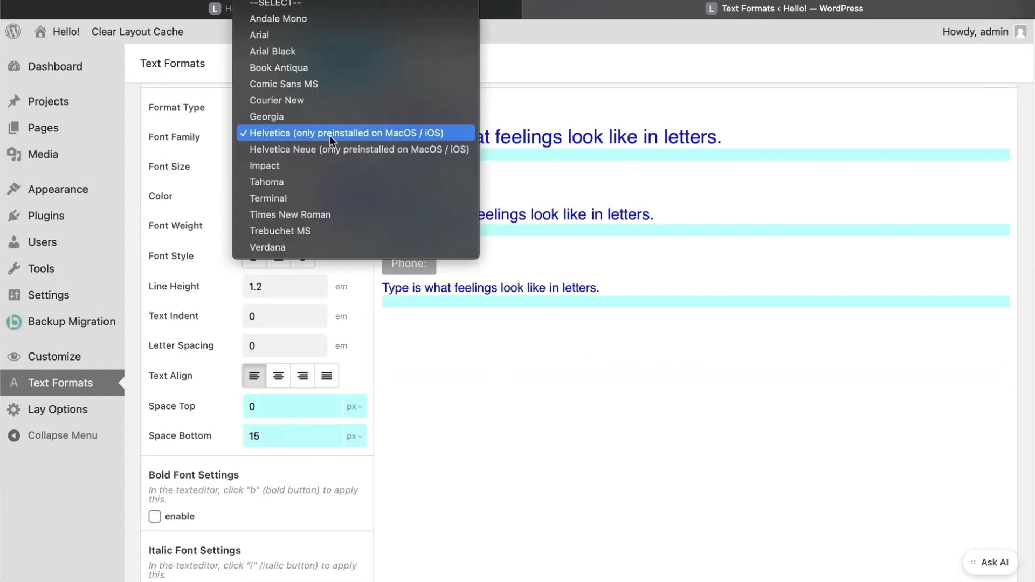
left_click(288, 57)
left_click(280, 196)
left_click(251, 311)
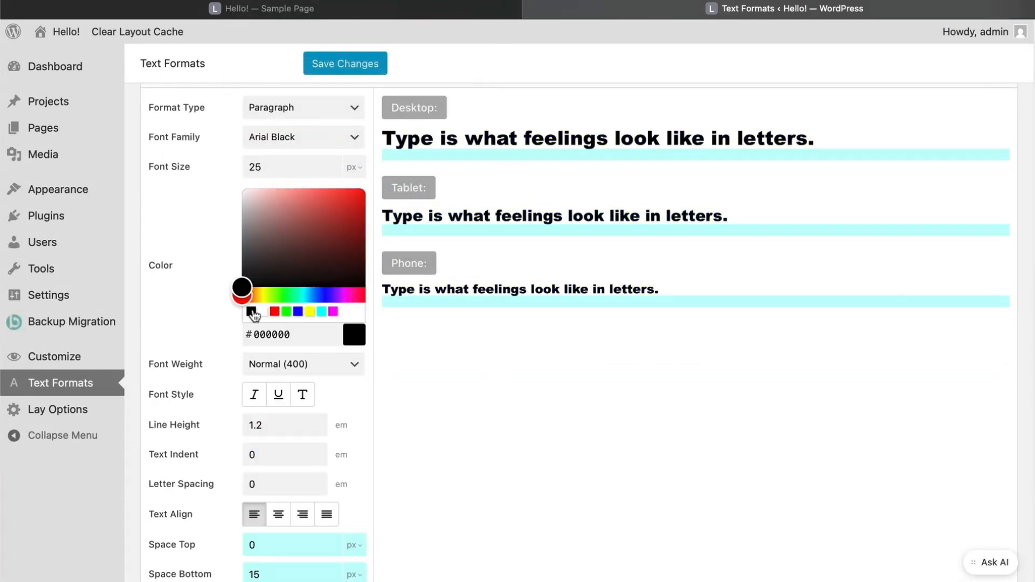
- Make NewFormat 15px on desktop, tablet and phone, save it, and go to Pages
double_click(263, 167)
type("15")
scroll(267, 448, "down", 7)
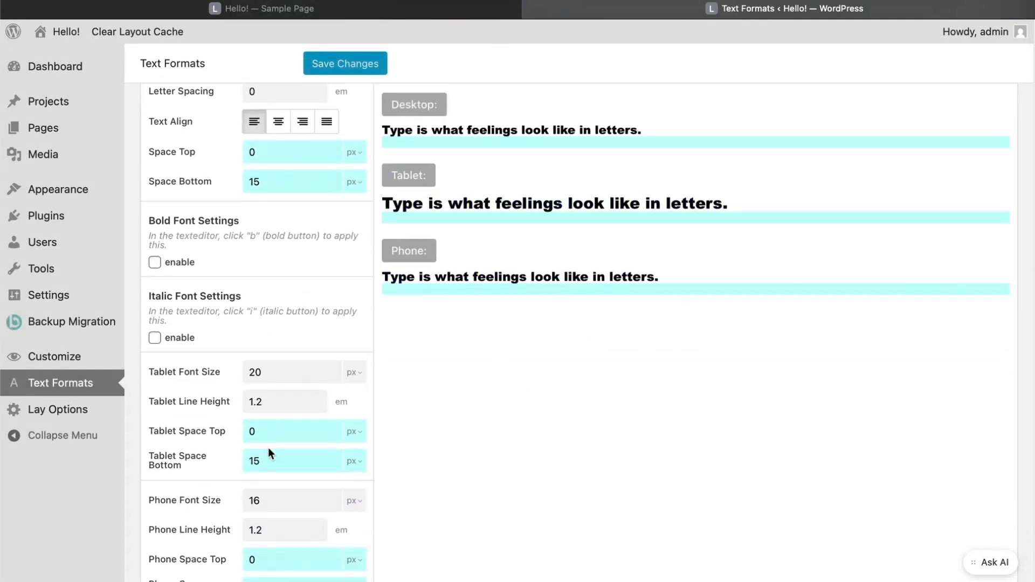
double_click(263, 374)
type("15")
scroll(273, 503, "down", 3)
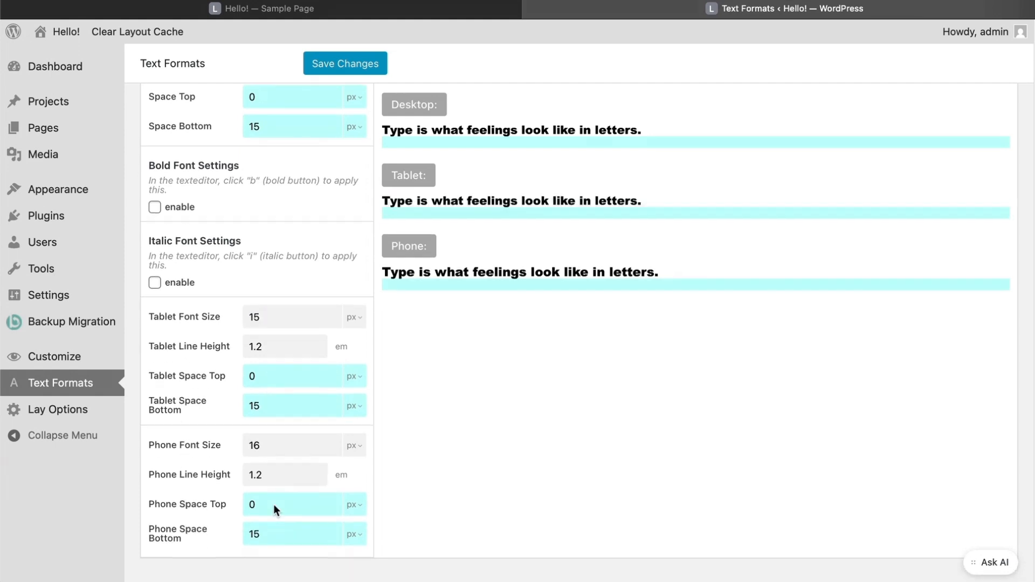
double_click(266, 422)
type("15")
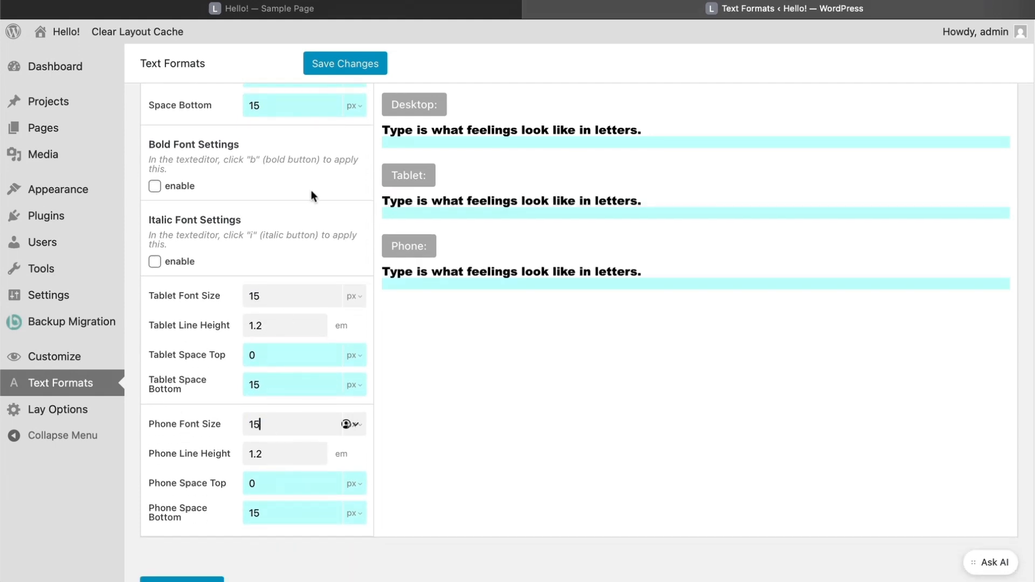
left_click(316, 62)
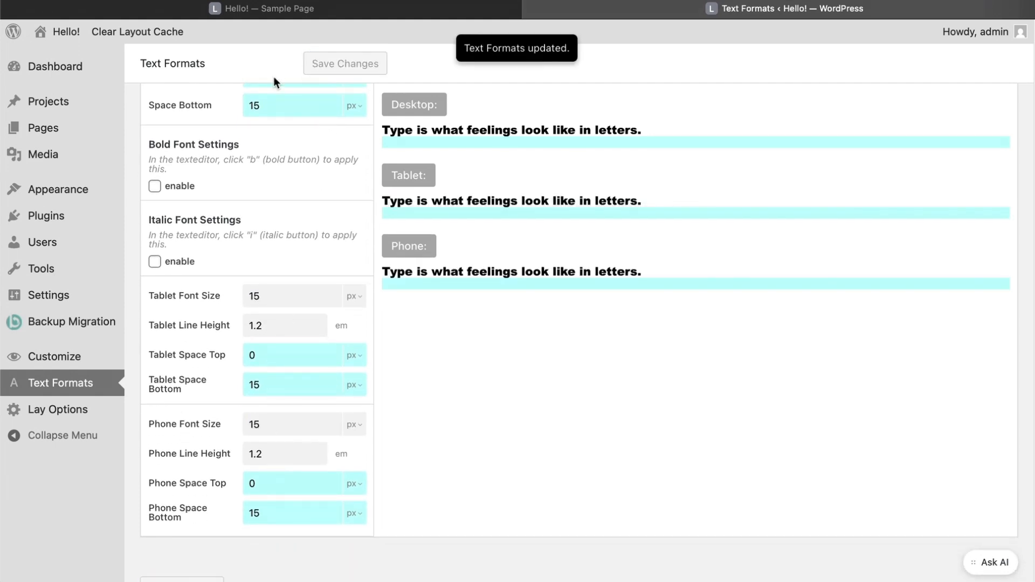
left_click(95, 124)
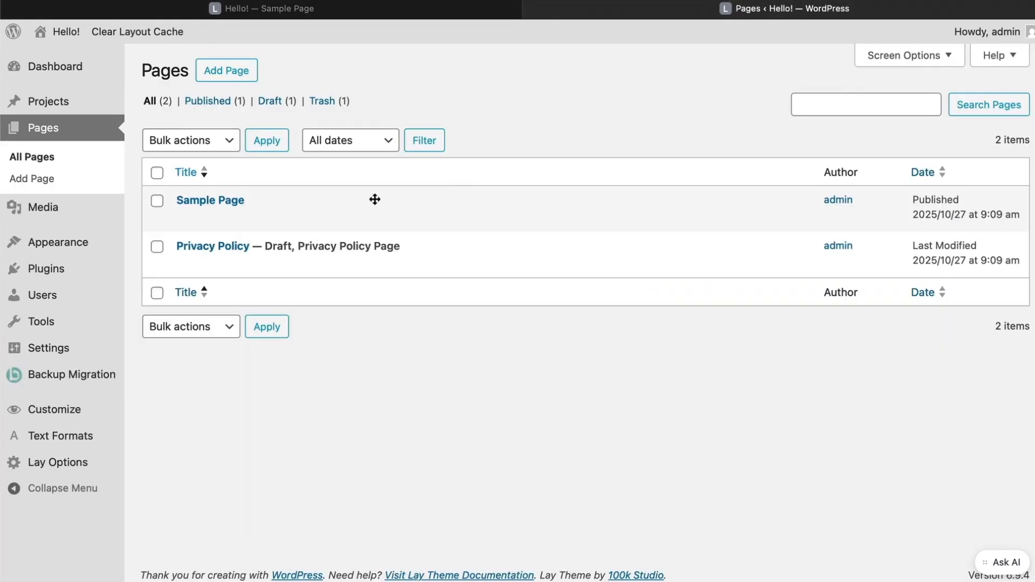
- In Sample Page's text element, apply NewFormat to all existing text
left_click(226, 200)
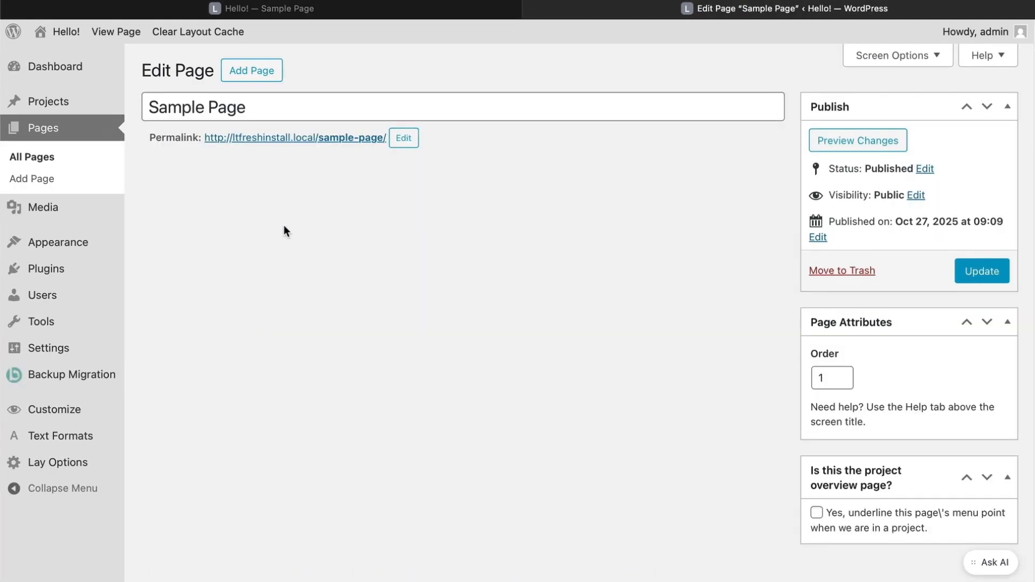
left_click(332, 330)
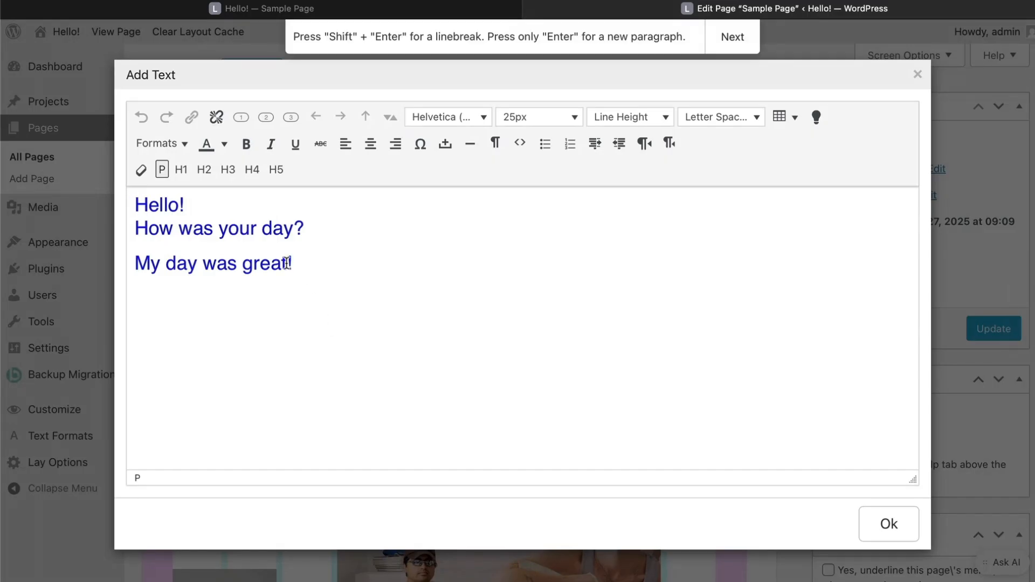
key("super+a")
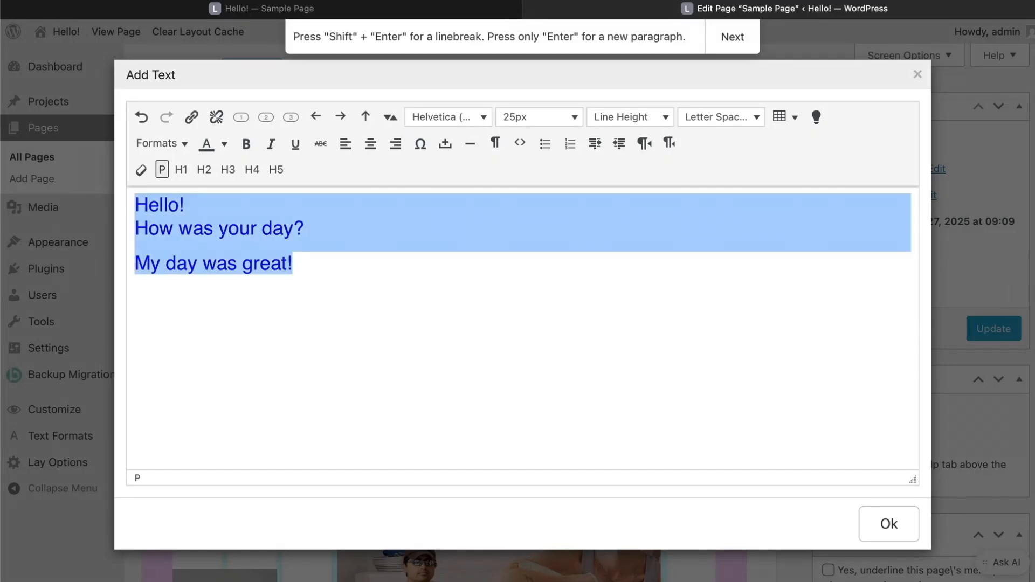
left_click(182, 144)
mouse_move(185, 171)
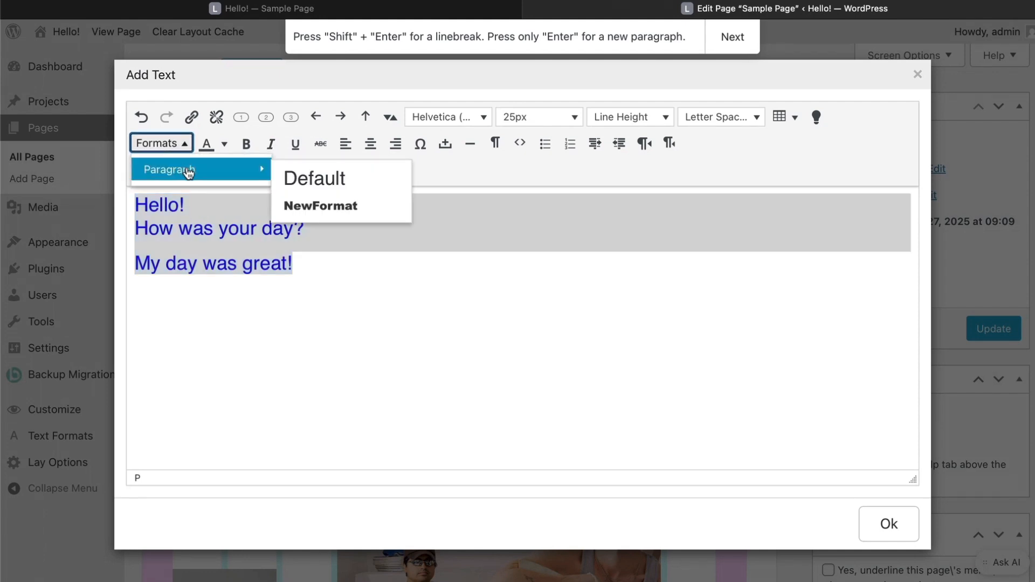
left_click(318, 208)
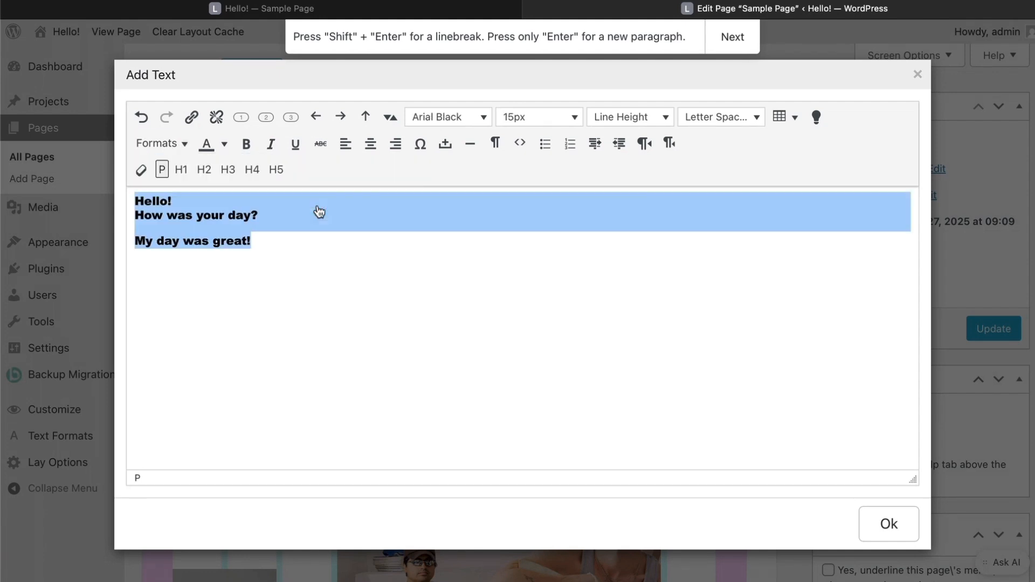
- Add the line 'My cool text has this new format :)', then clear formatting and reapply NewFormat to all lines
left_click(311, 243)
key("Return")
type("text has this new format :)")
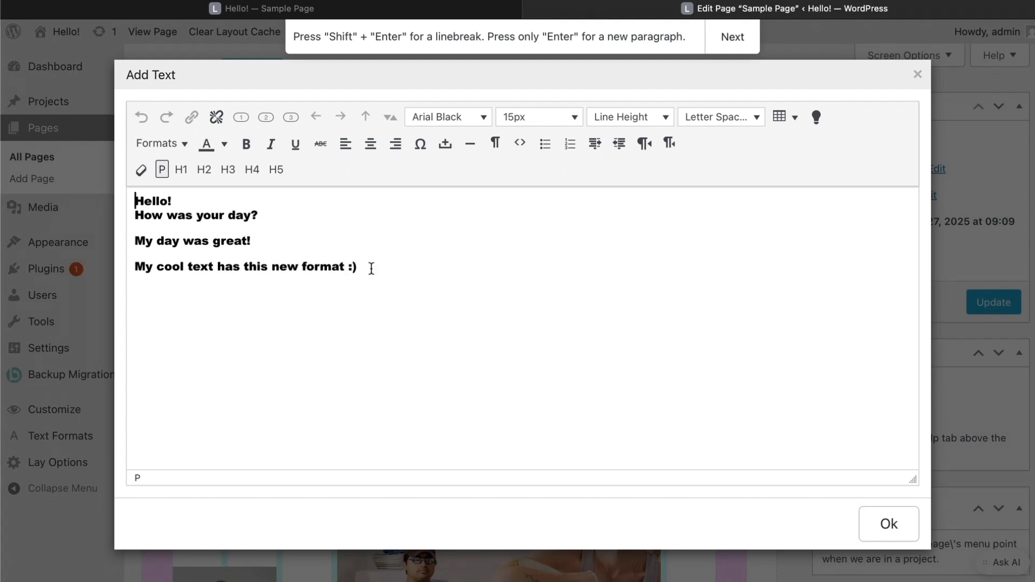
left_click_drag(371, 269, 150, 181)
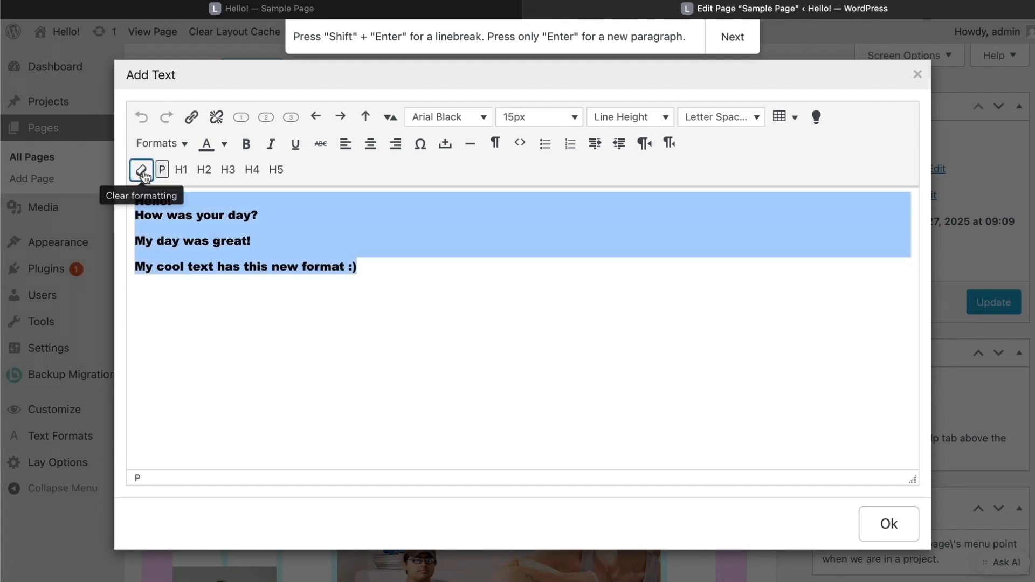
left_click(141, 171)
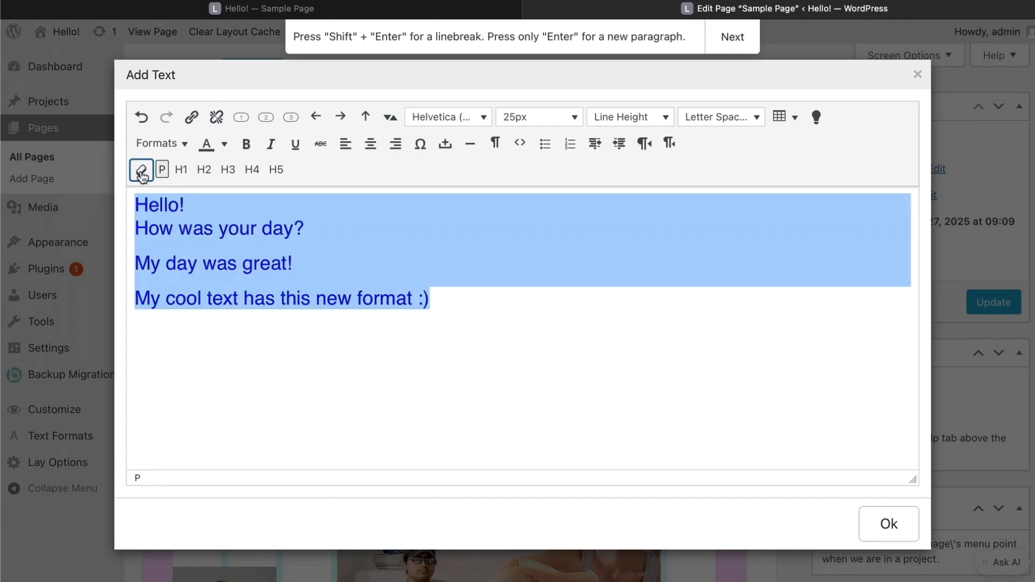
left_click(160, 144)
mouse_move(212, 169)
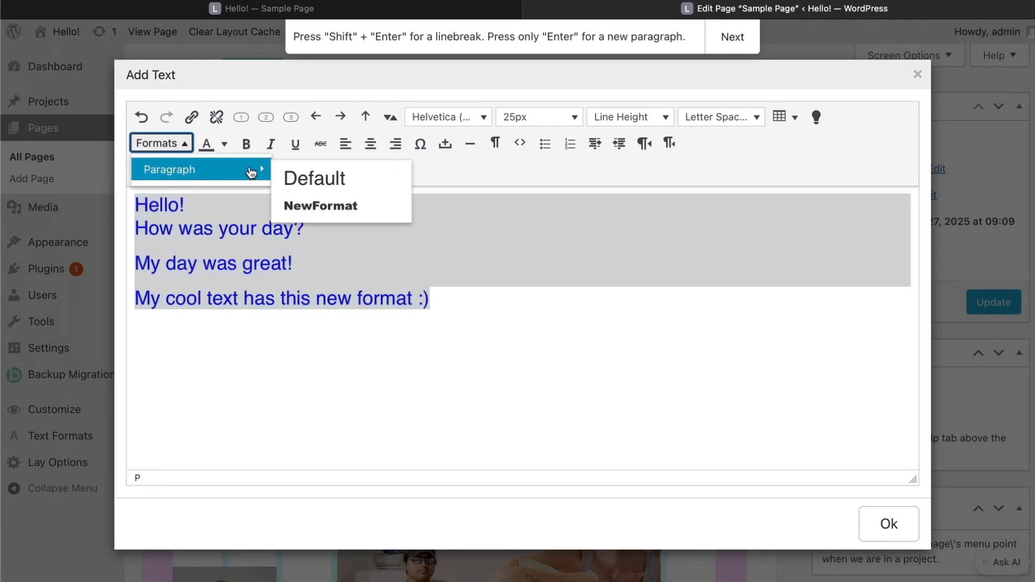
left_click(320, 204)
left_click(686, 426)
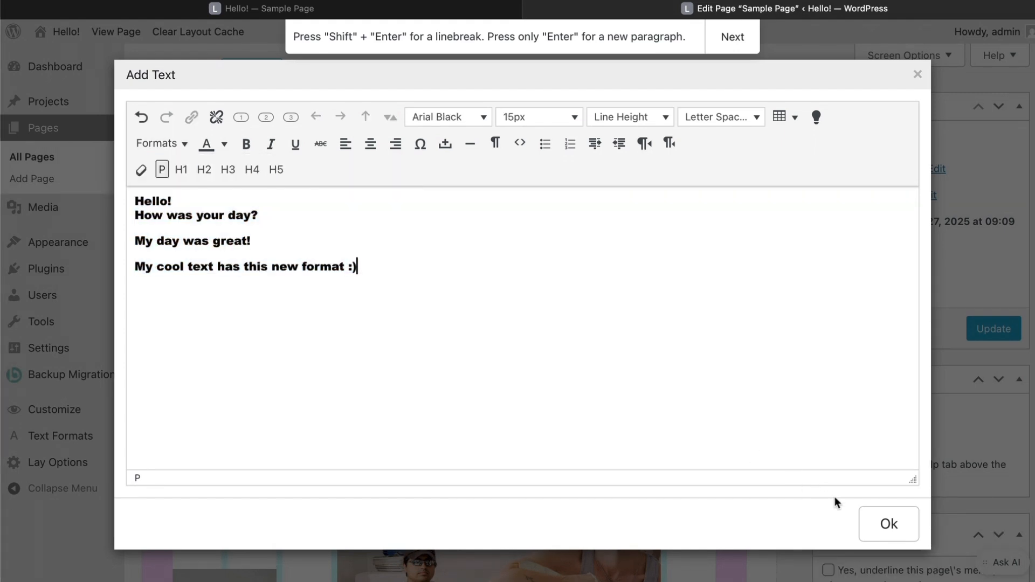
left_click(897, 537)
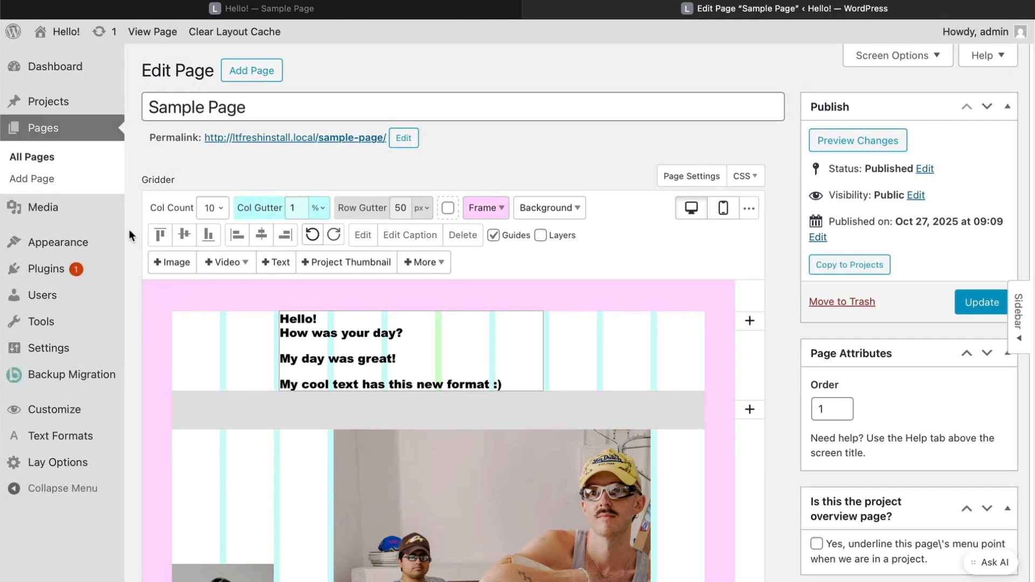
- Create a new page titled About containing a 'My About Page' text element
left_click(114, 188)
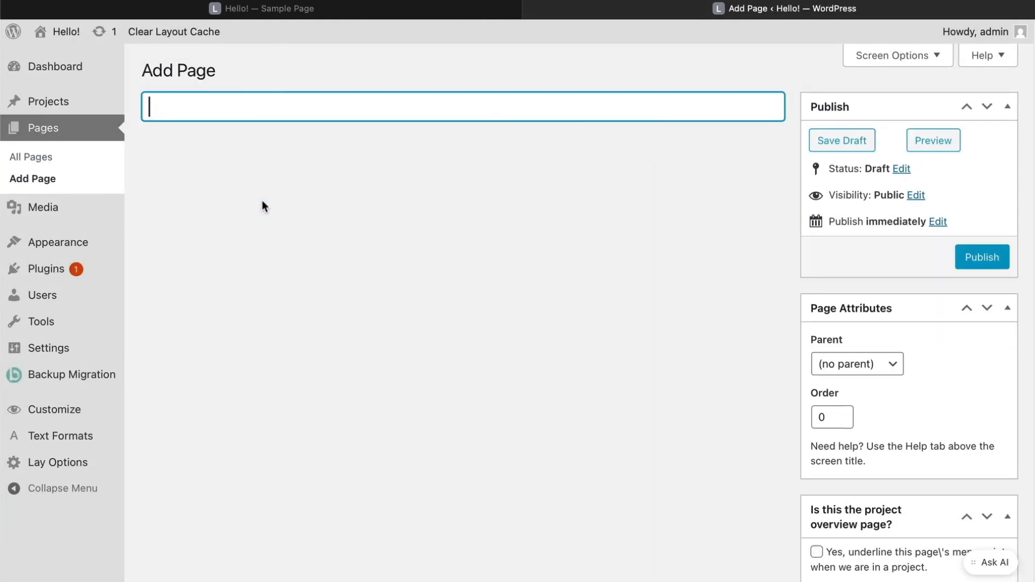
type("About")
left_click(275, 261)
type("My About Page")
left_click(889, 524)
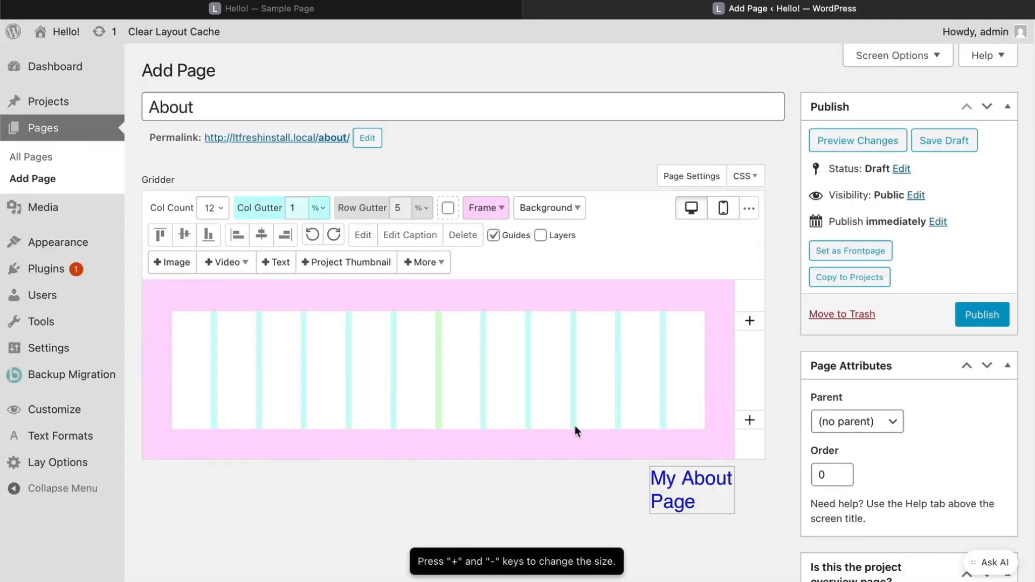
left_click(378, 335)
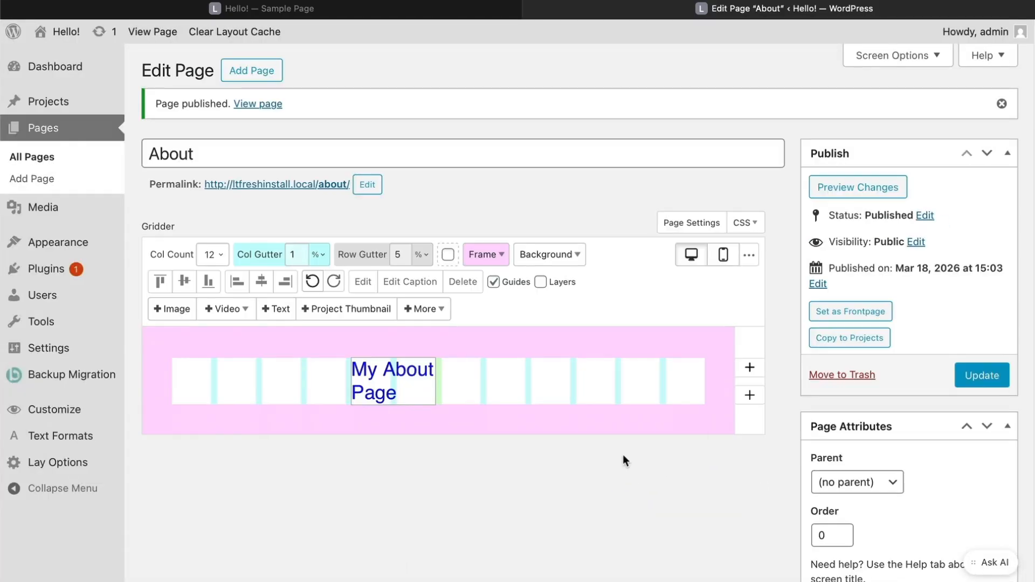
- Add the About page to My Menu and save the menu
mouse_move(80, 242)
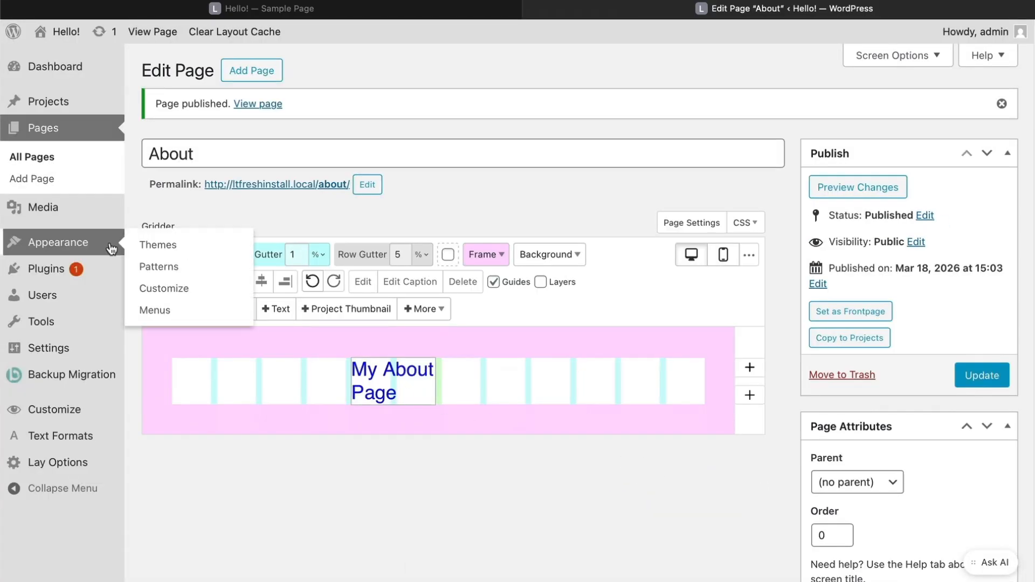
left_click(161, 311)
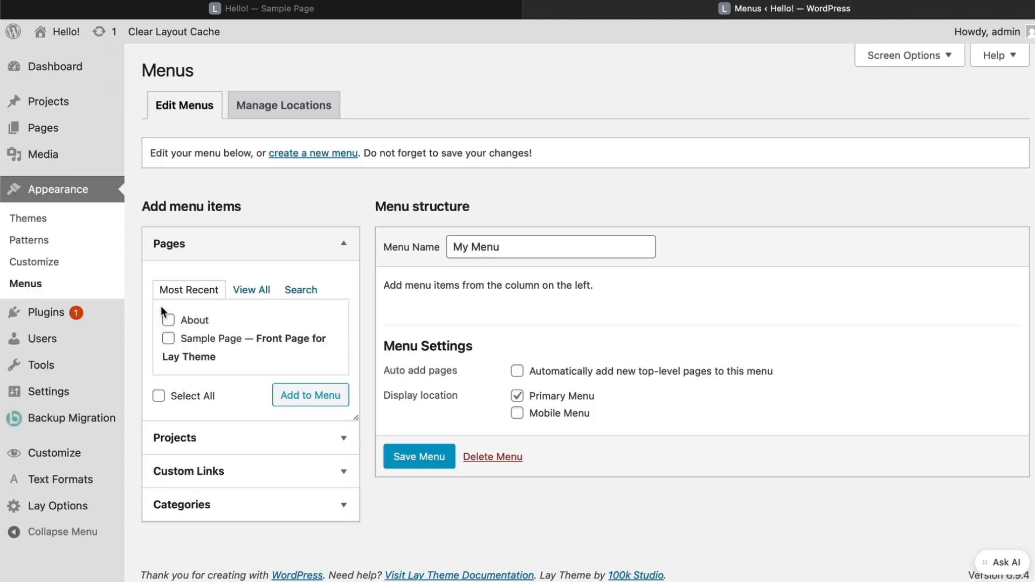
left_click(192, 319)
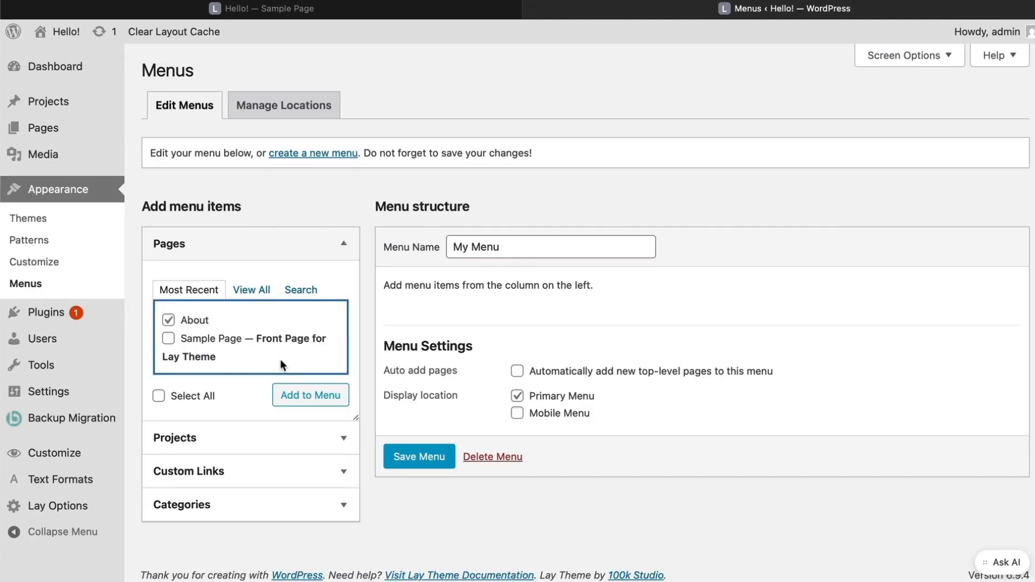
left_click(300, 398)
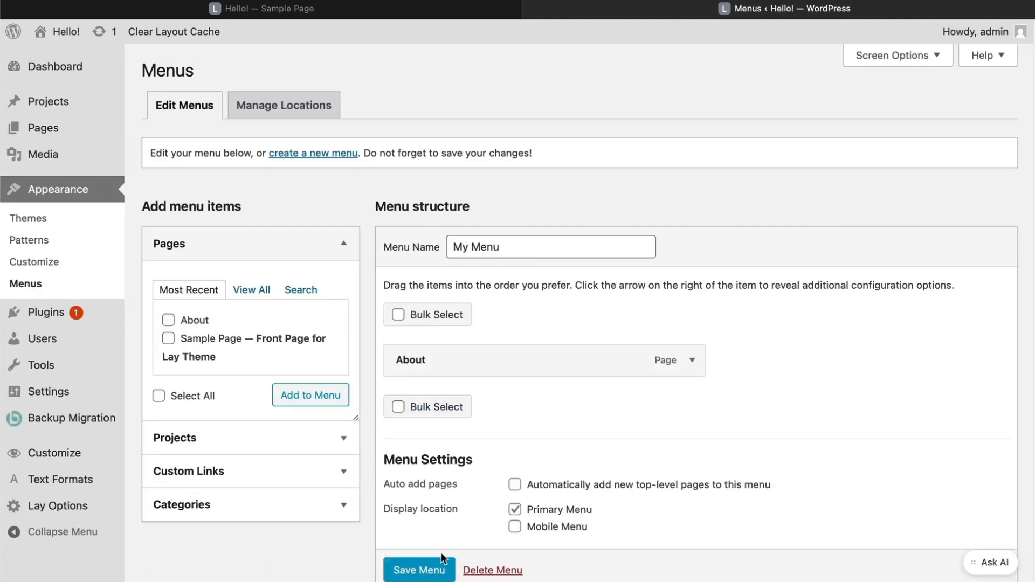
left_click(430, 570)
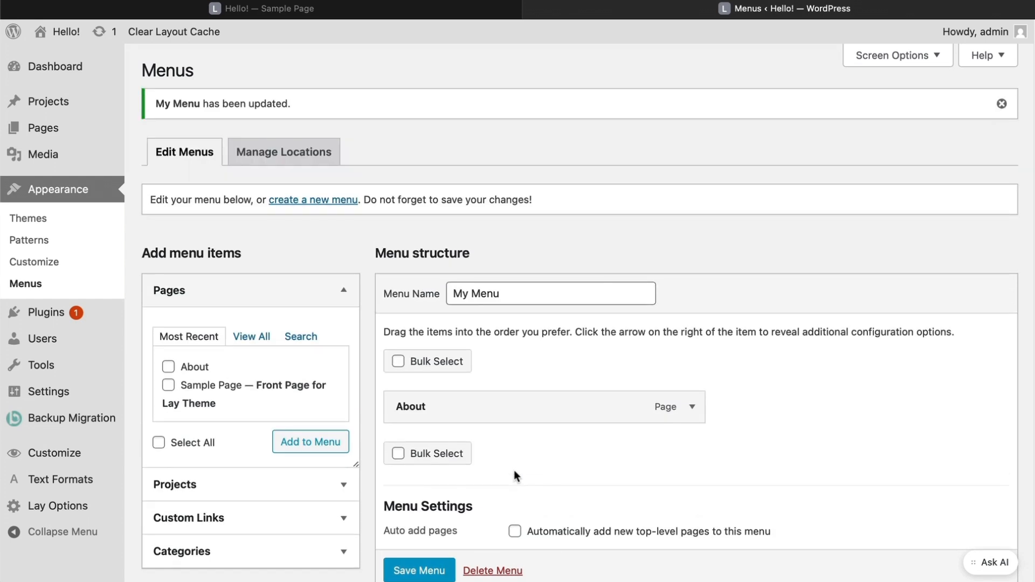
- In the Customizer, change the site title from Hello! to My Website
left_click(66, 451)
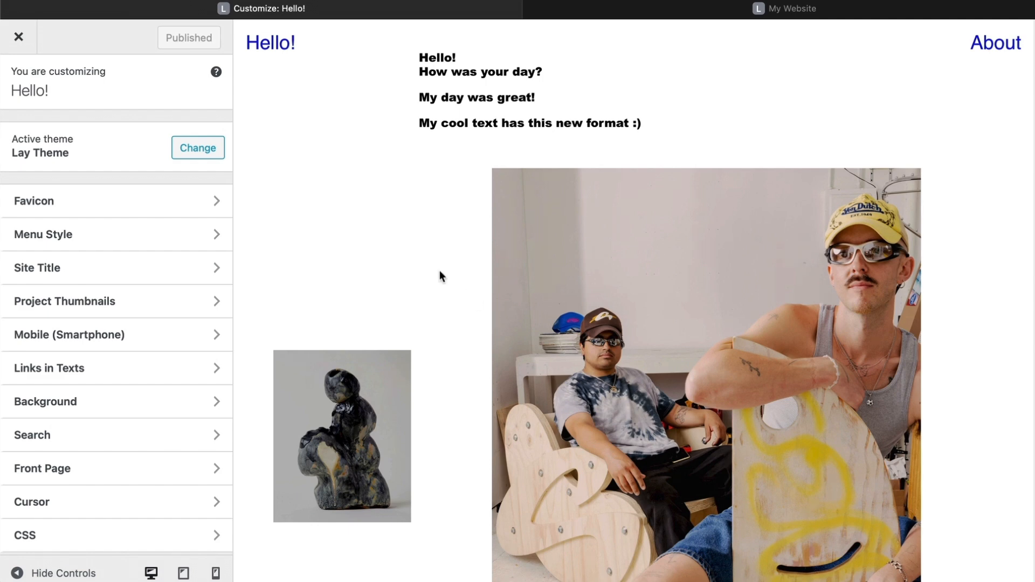
left_click(180, 273)
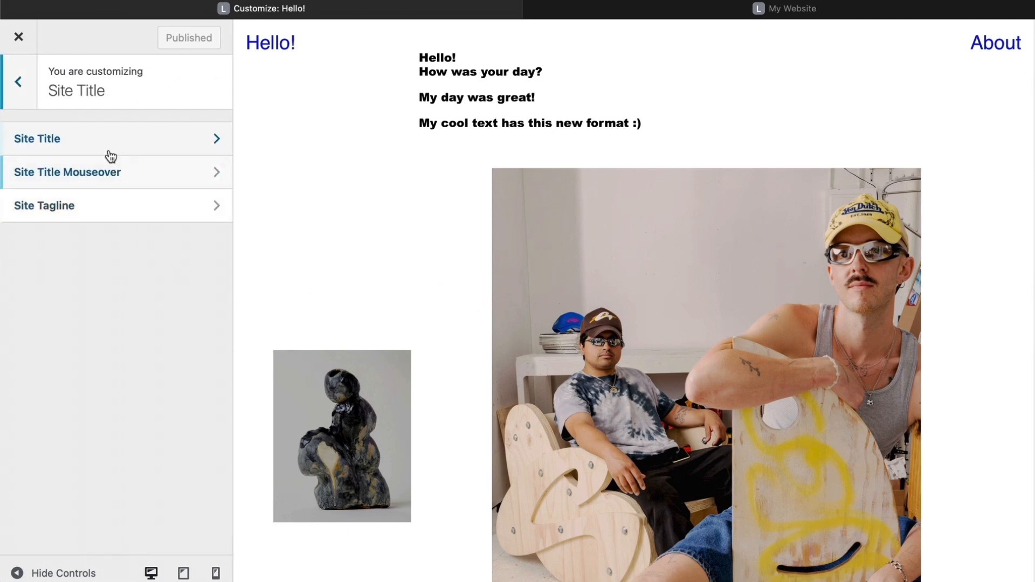
left_click(105, 153)
triple_click(84, 252)
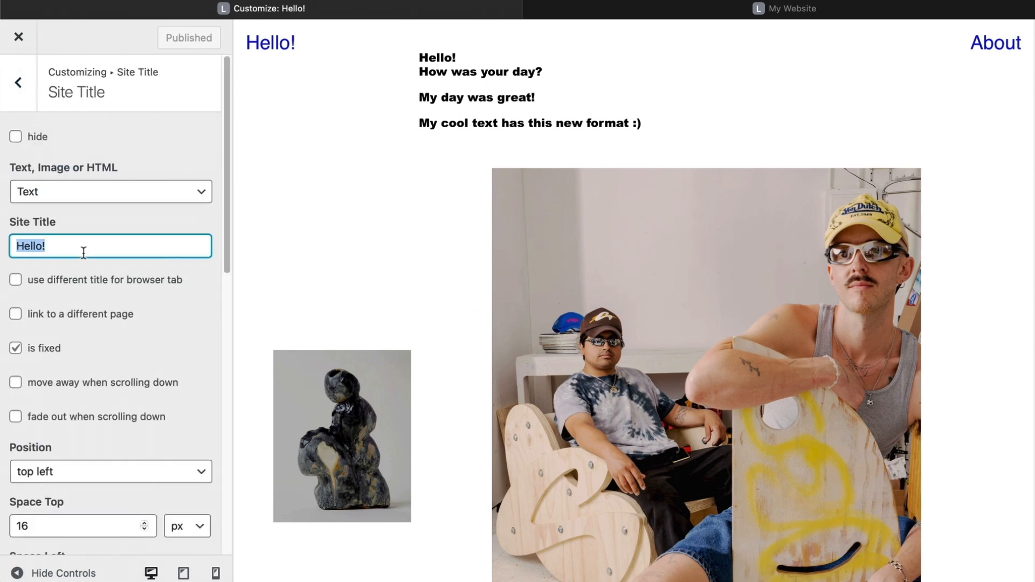
type("My Website")
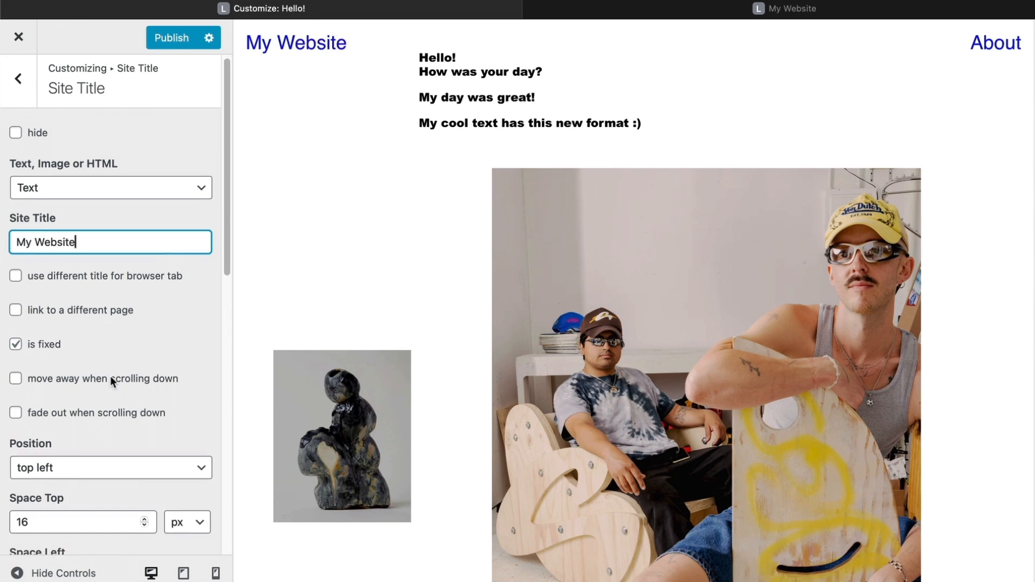
- Apply the NewFormat text format to the site title
scroll(110, 376, "down", 5)
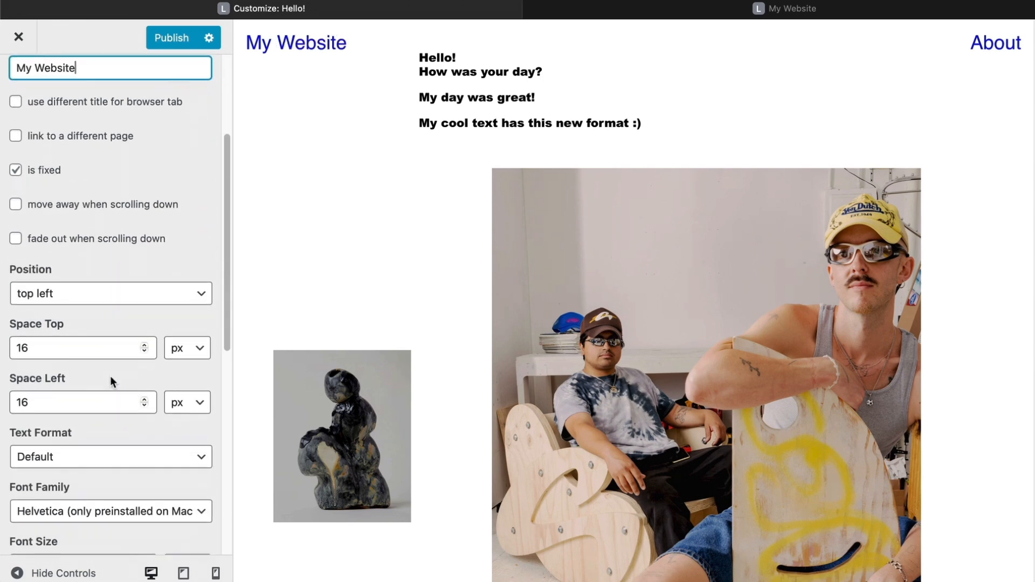
left_click(102, 390)
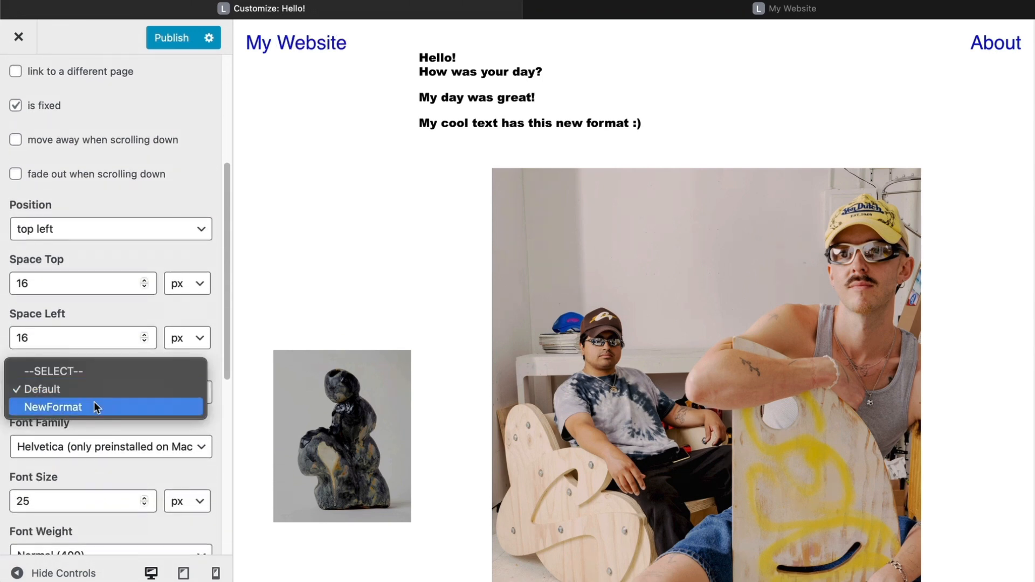
left_click(96, 405)
scroll(144, 281, "up", 5)
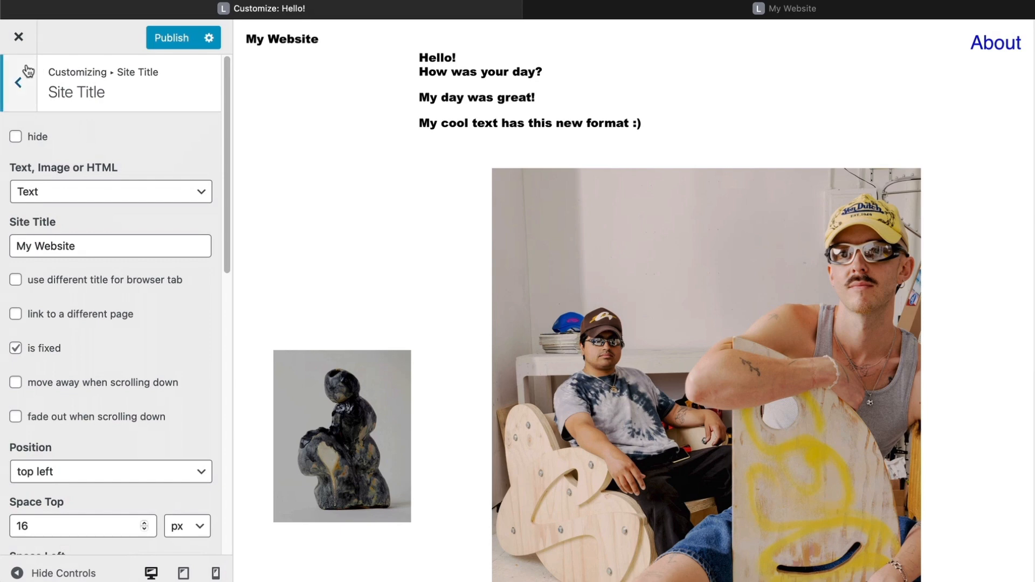
left_click(30, 93)
left_click(30, 93)
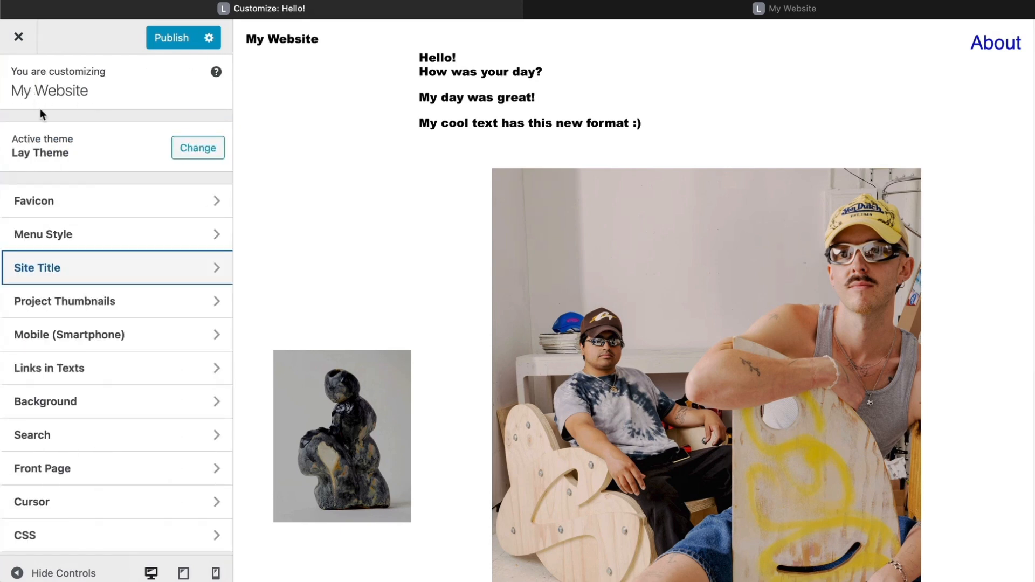
- Set the Primary Menu text format to NewFormat under Menu Style
left_click(54, 240)
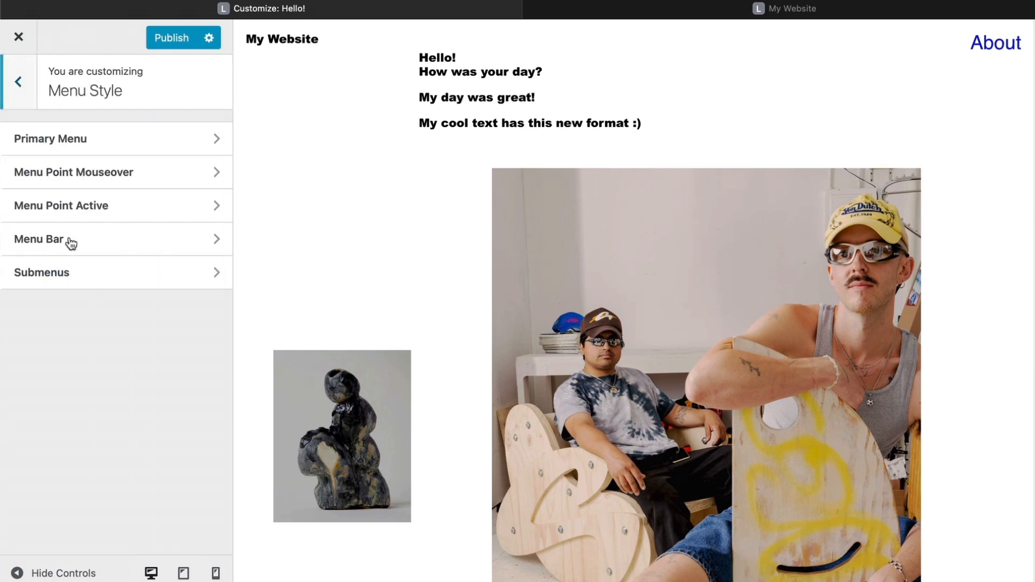
left_click(81, 145)
scroll(94, 353, "down", 4)
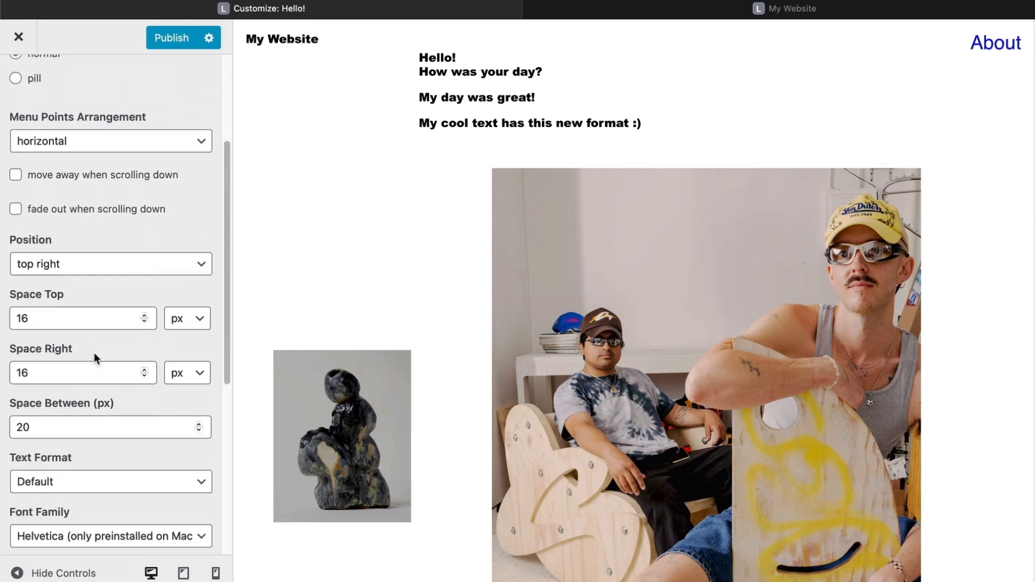
left_click(73, 460)
left_click(62, 472)
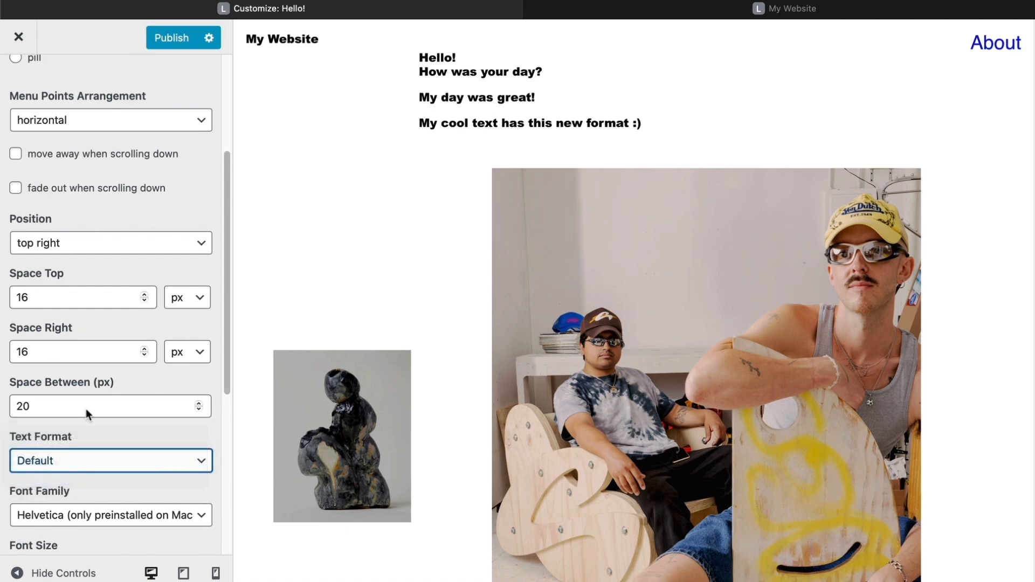
- Publish the Customizer changes and check the front page and About page on the live site
left_click(165, 43)
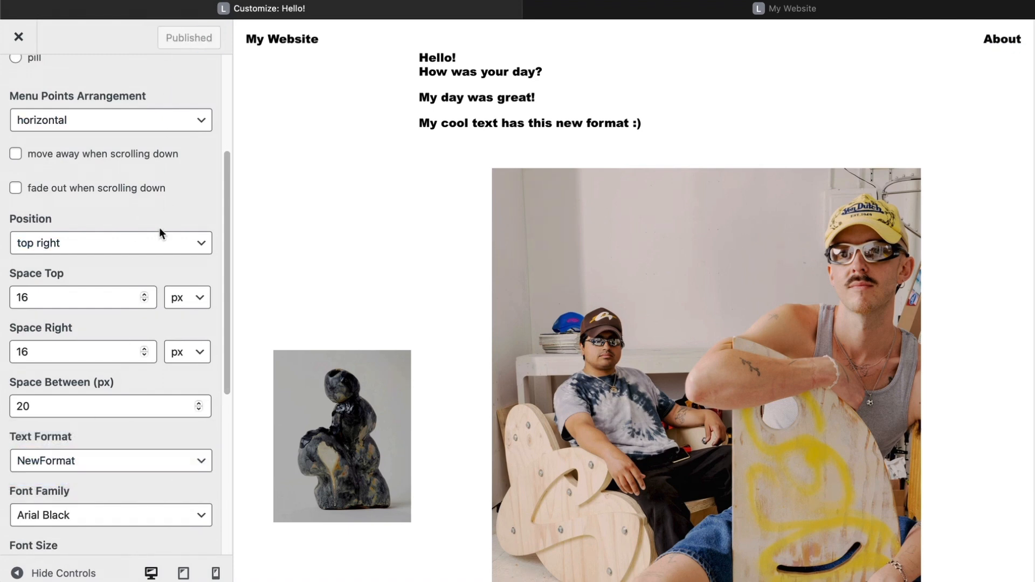
left_click(18, 36)
left_click(66, 34)
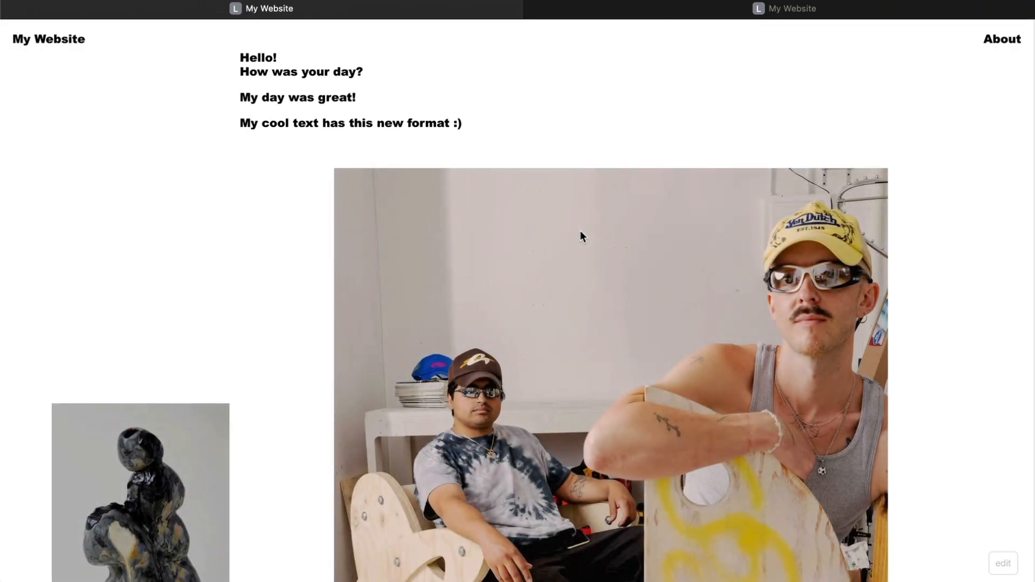
left_click(1001, 38)
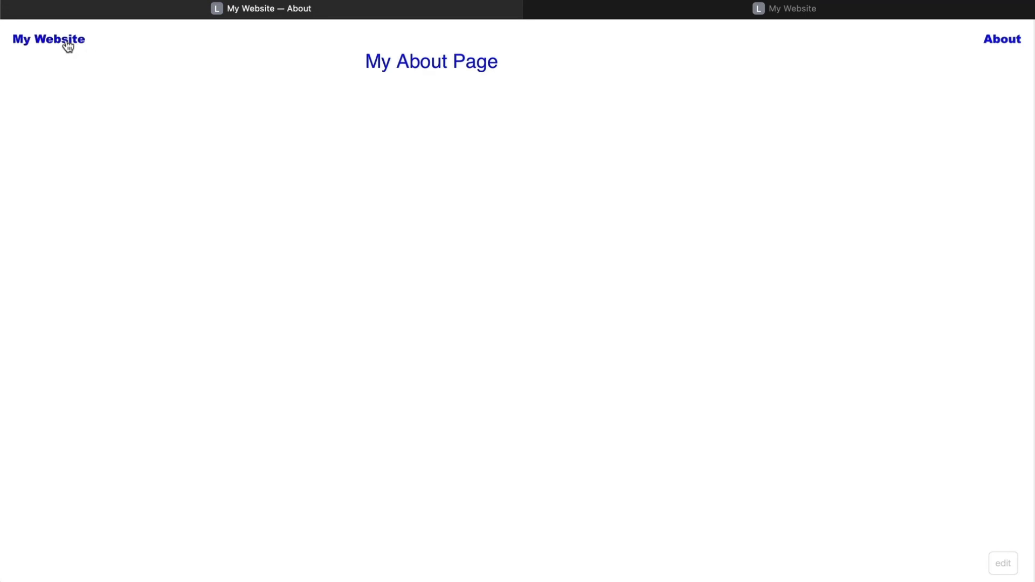
left_click(67, 43)
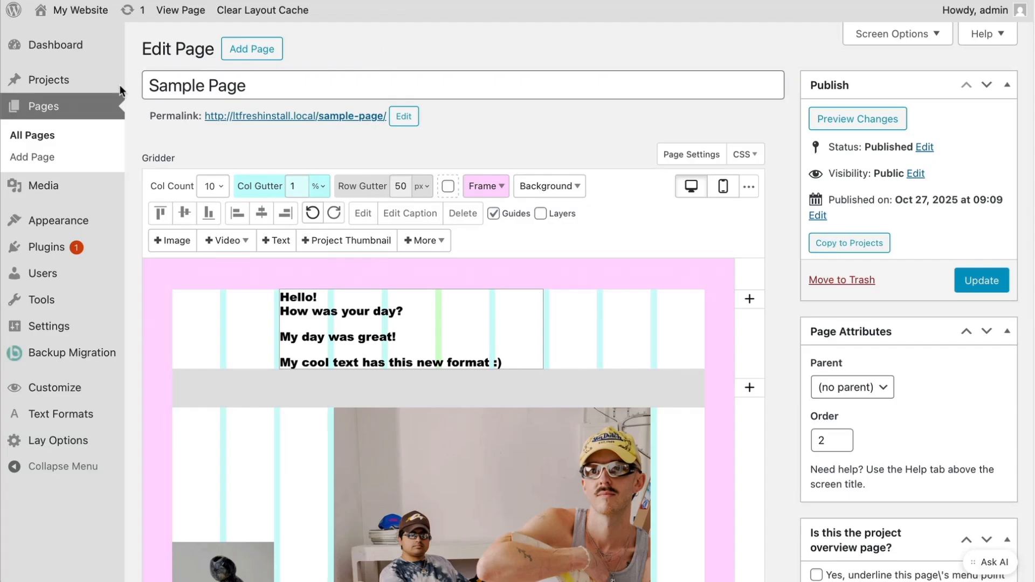
- Create a new project titled My Project with the forest photo as its thumbnail
left_click(76, 85)
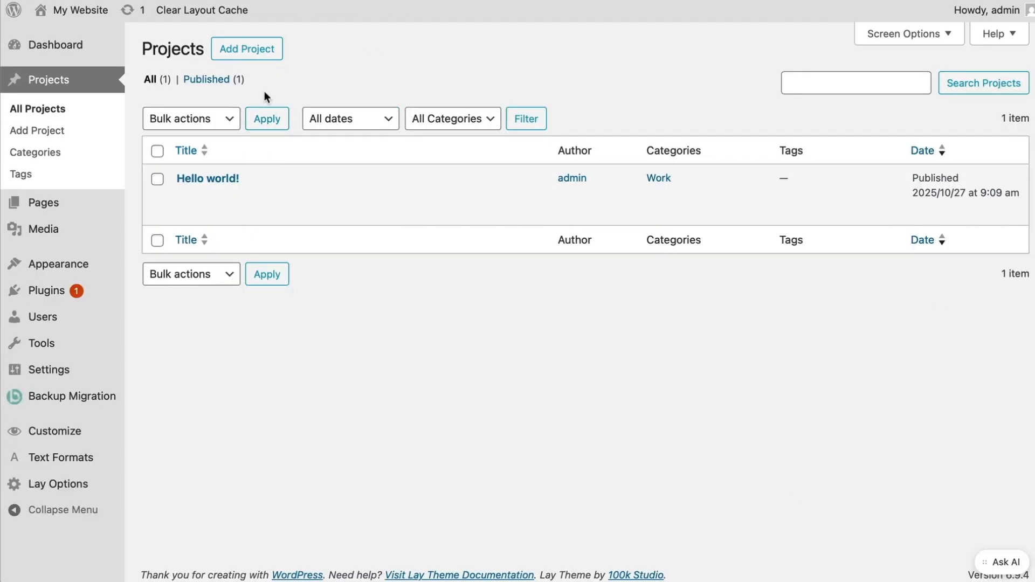
left_click(268, 49)
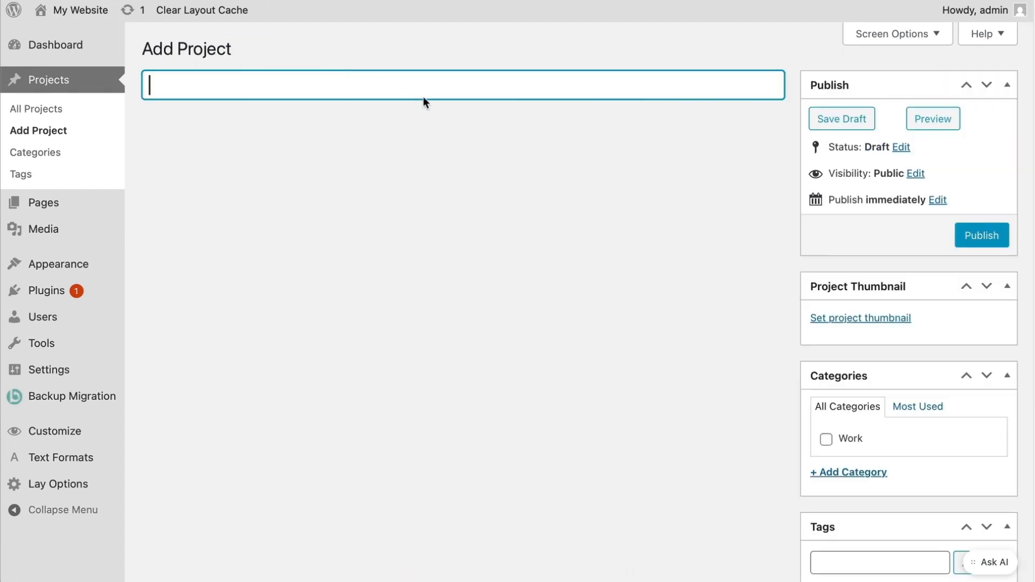
type("My Project")
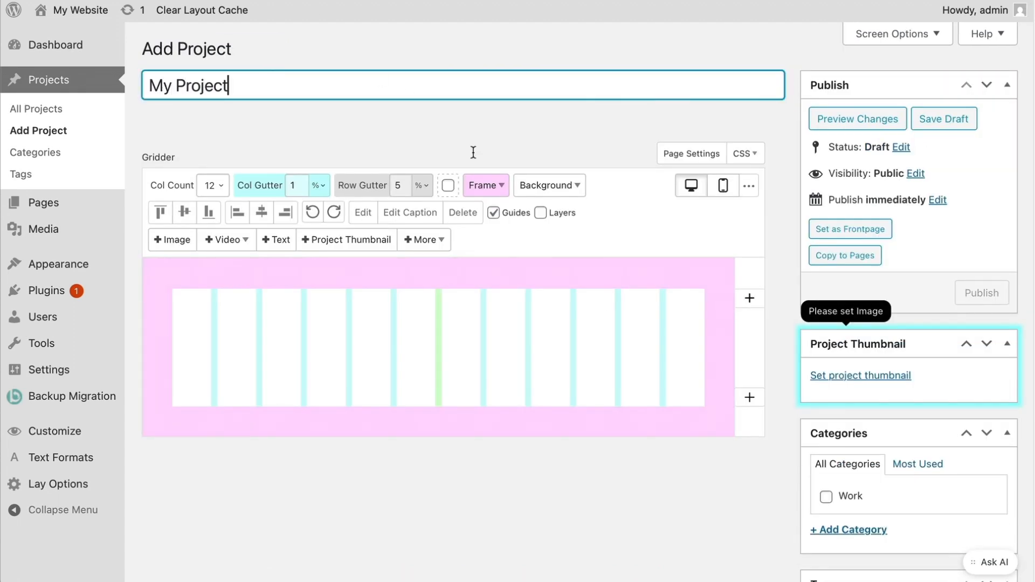
left_click(909, 378)
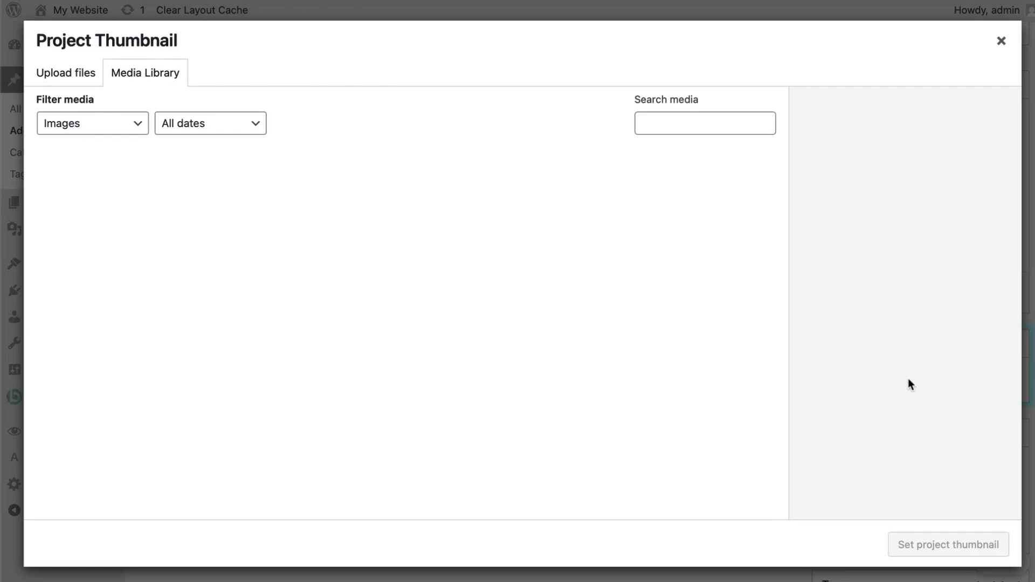
left_click(482, 242)
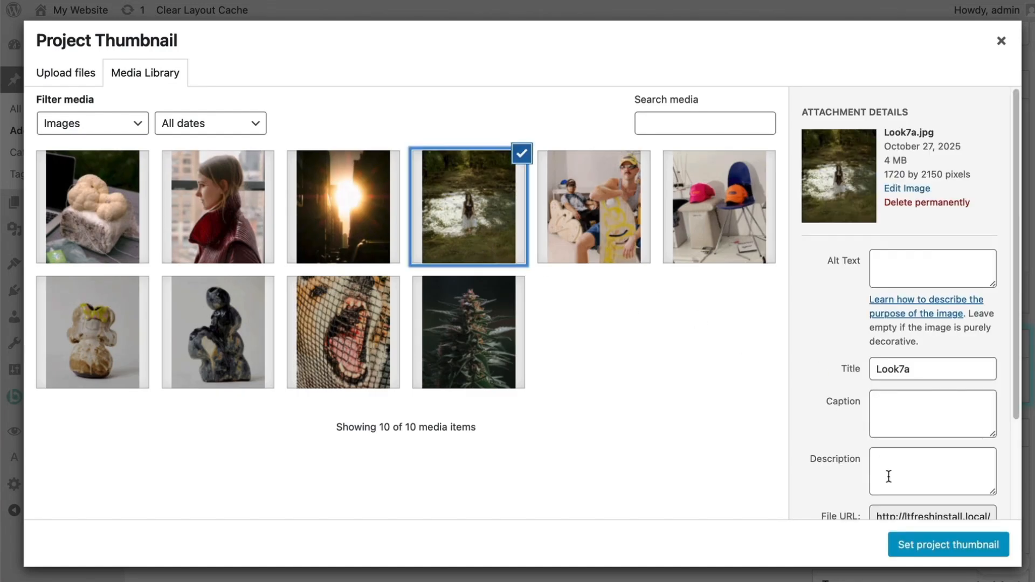
left_click(903, 544)
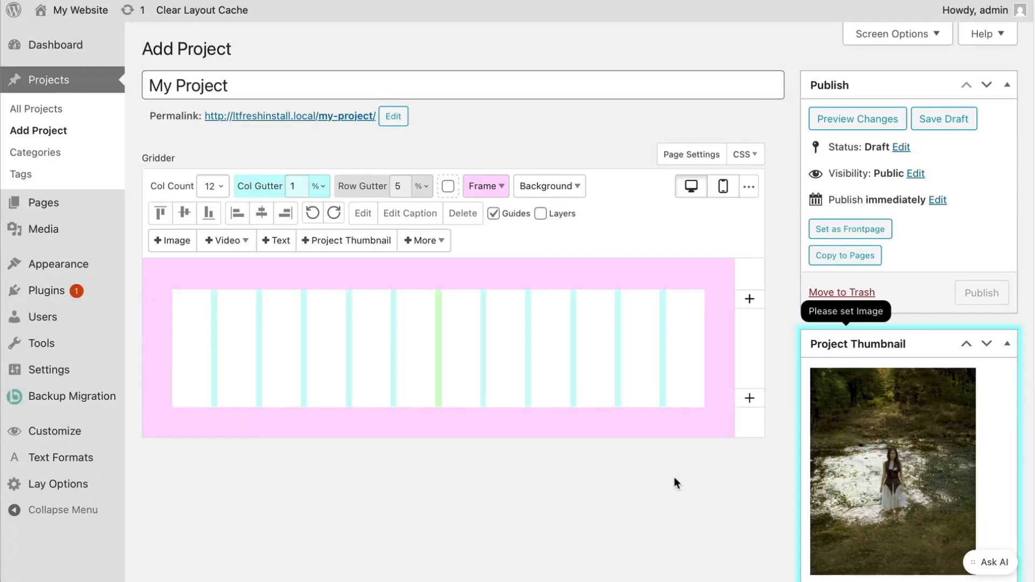
scroll(674, 476, "down", 6)
scroll(674, 477, "down", 1)
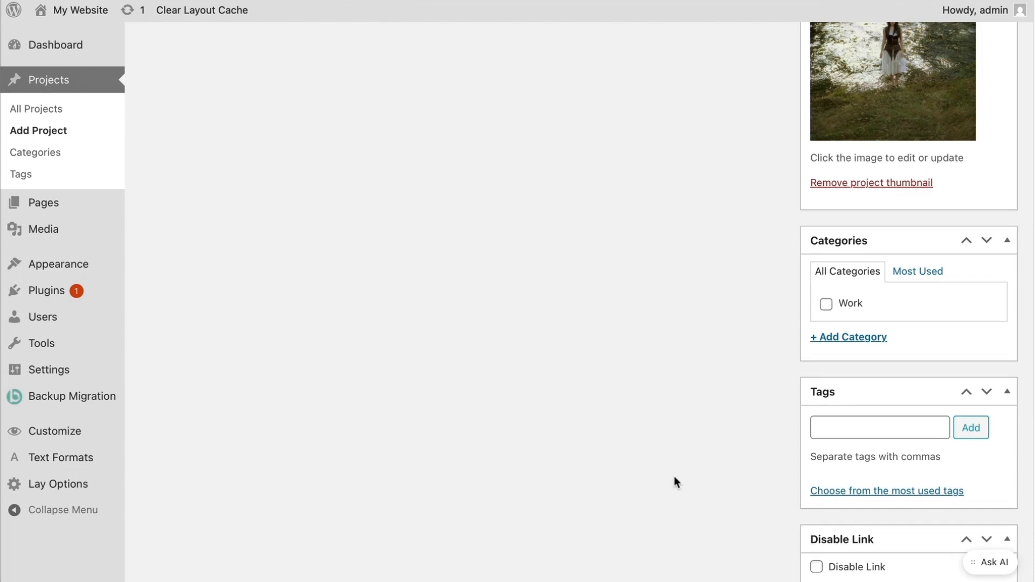
- Add a new Fashion category and the tags Blue, Black and Green to the project
left_click(880, 339)
type("Fashion")
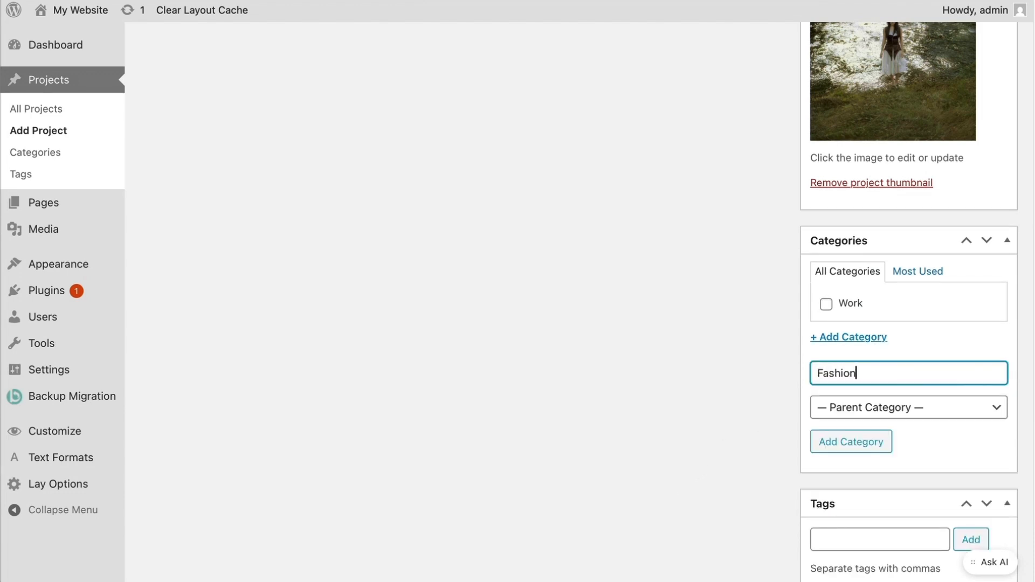
left_click(858, 443)
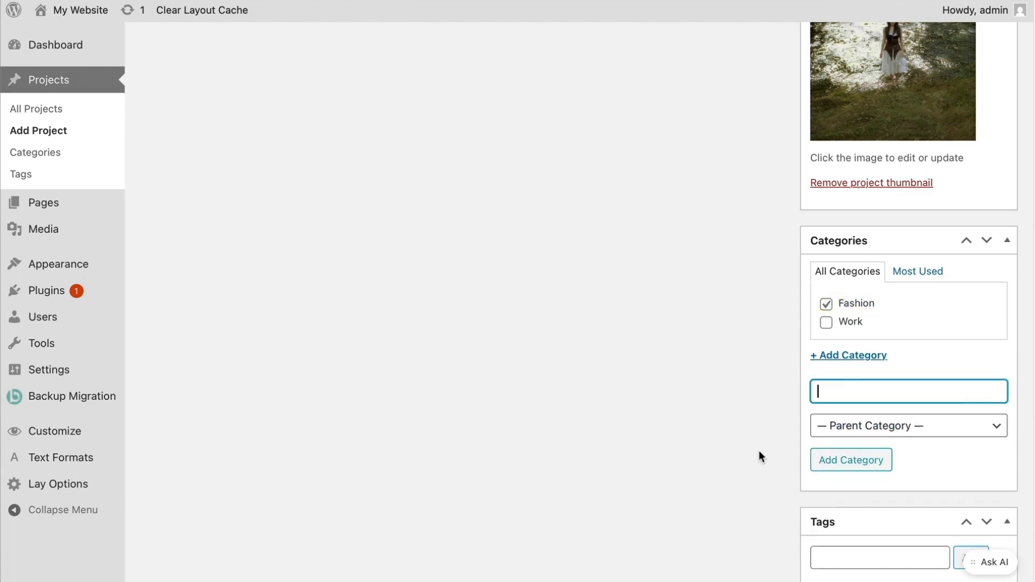
scroll(759, 451, "down", 1)
scroll(758, 451, "down", 3)
left_click(824, 429)
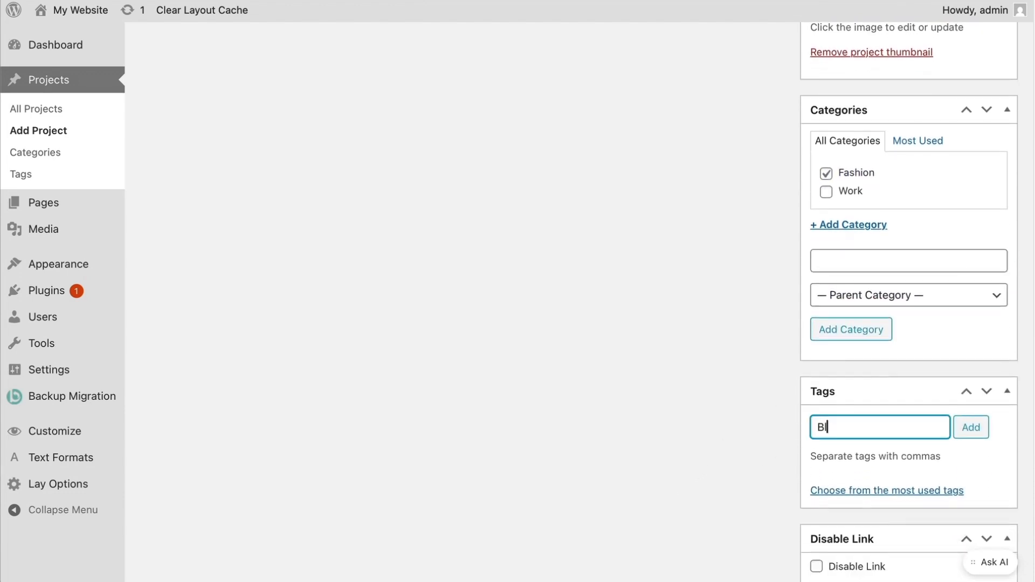
type("Blue, Black, Green")
left_click(973, 428)
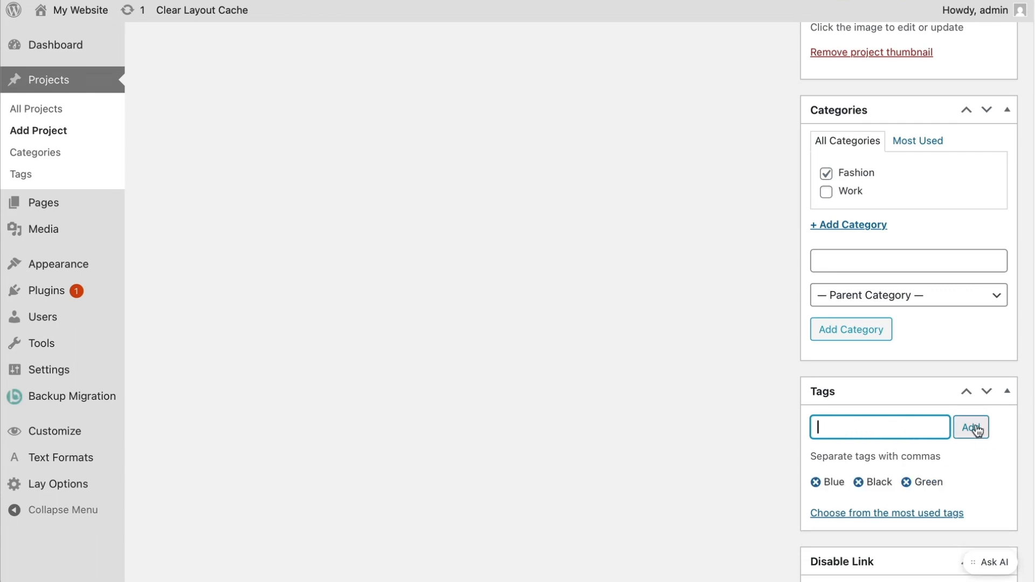
scroll(781, 471, "up", 9)
scroll(781, 471, "up", 2)
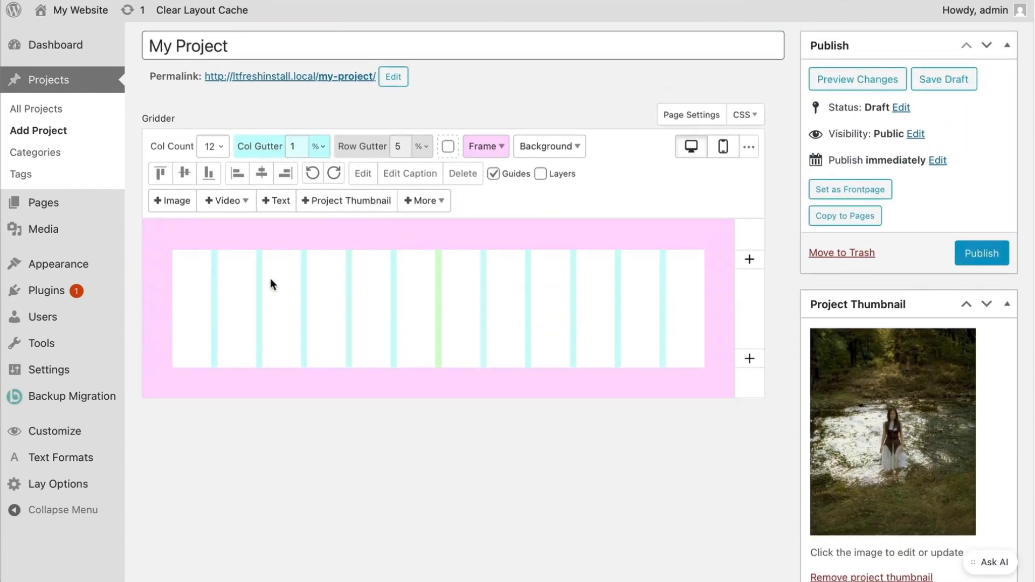
- Select the fungus, ceramic figure, yellow figure, forest and hats images from the media library
left_click(186, 205)
left_click(113, 227)
left_click(220, 324)
left_click(95, 335)
left_click(473, 229)
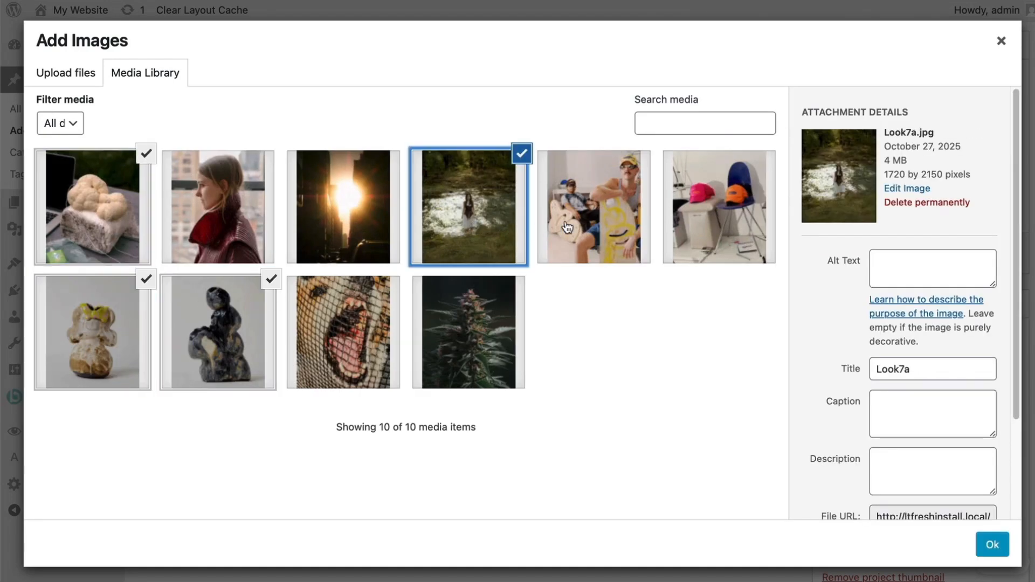
left_click(744, 225)
left_click(981, 544)
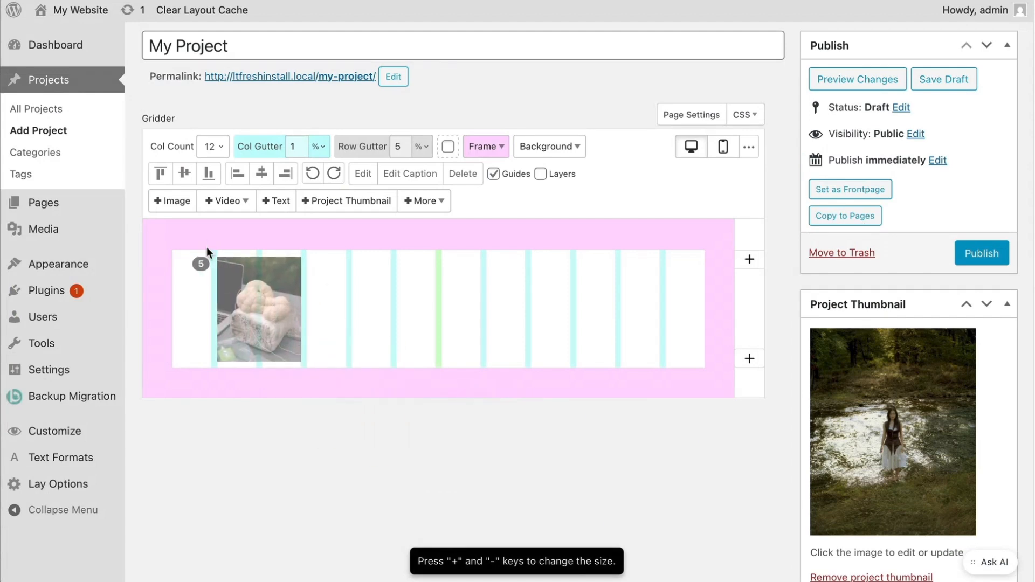
- Place the images in the project grid, hats in a new top row, then publish the project
key("plus")
key("plus")
left_click(203, 260)
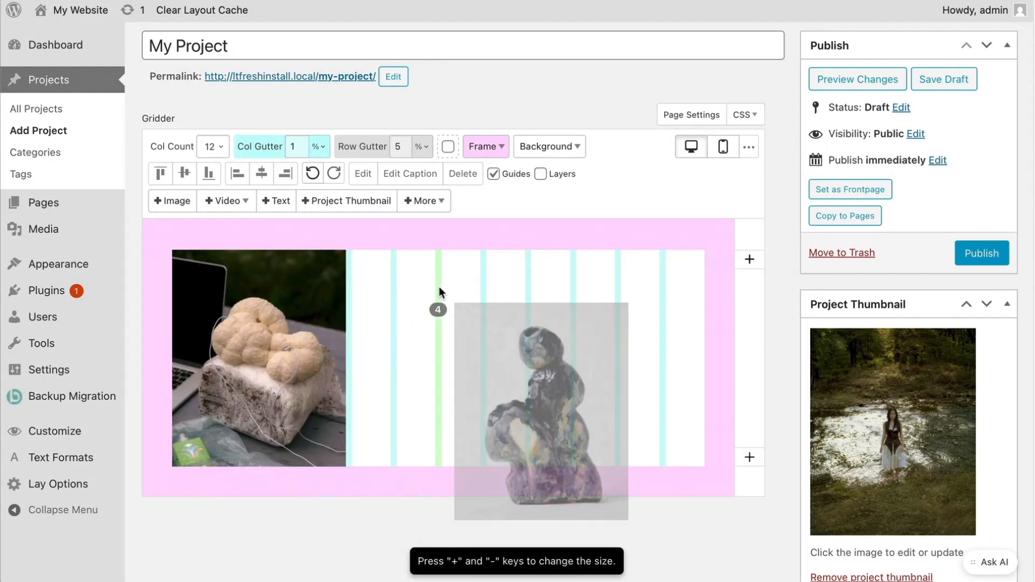
left_click(429, 286)
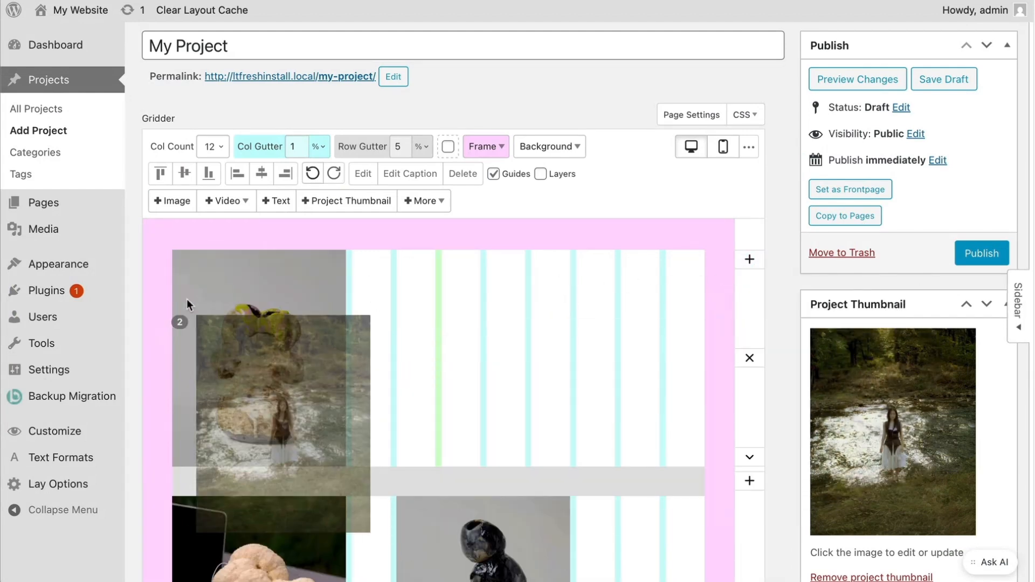
left_click(187, 299)
left_click(409, 303)
left_click(748, 259)
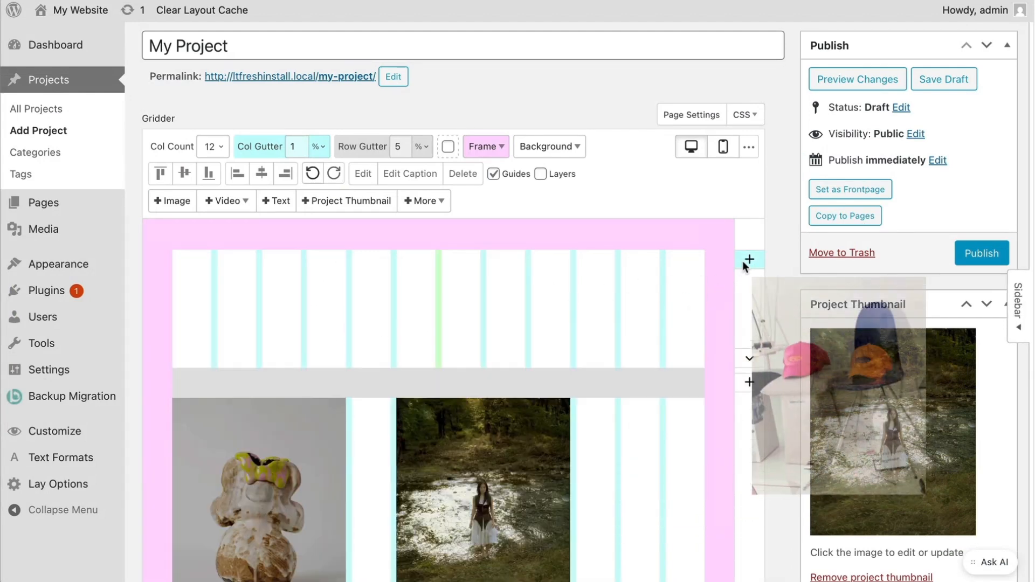
left_click(199, 284)
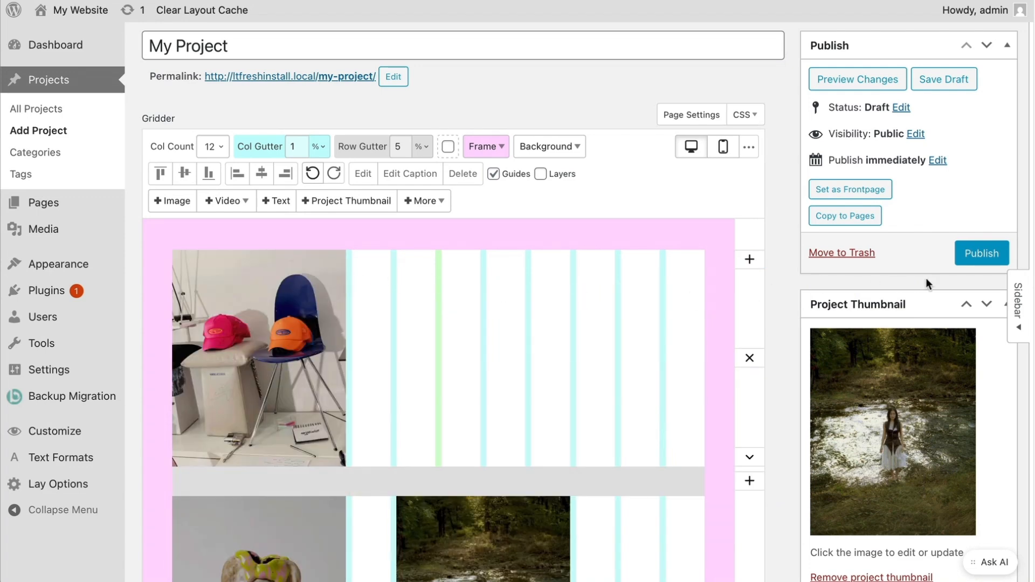
left_click(977, 253)
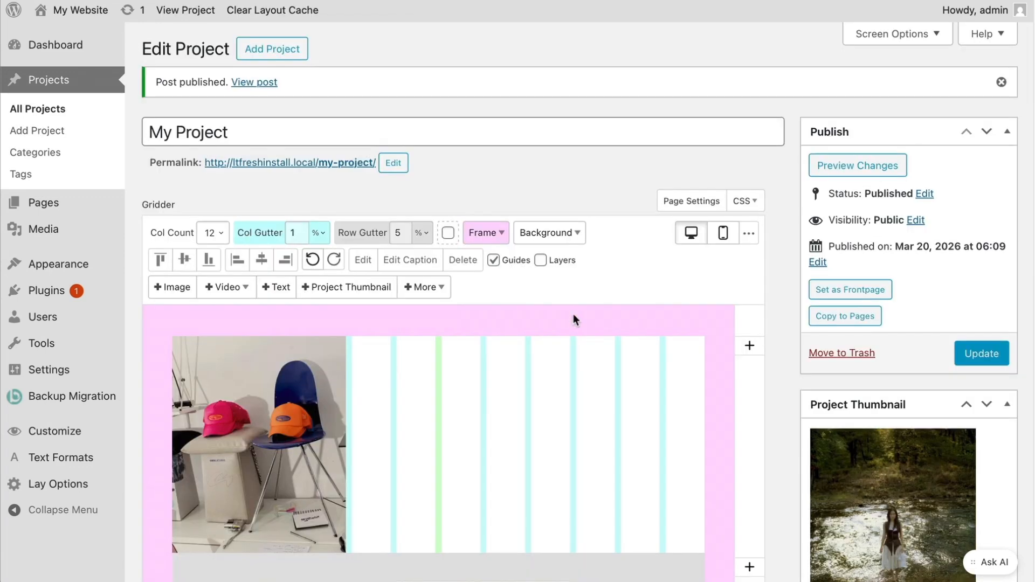
left_click(88, 211)
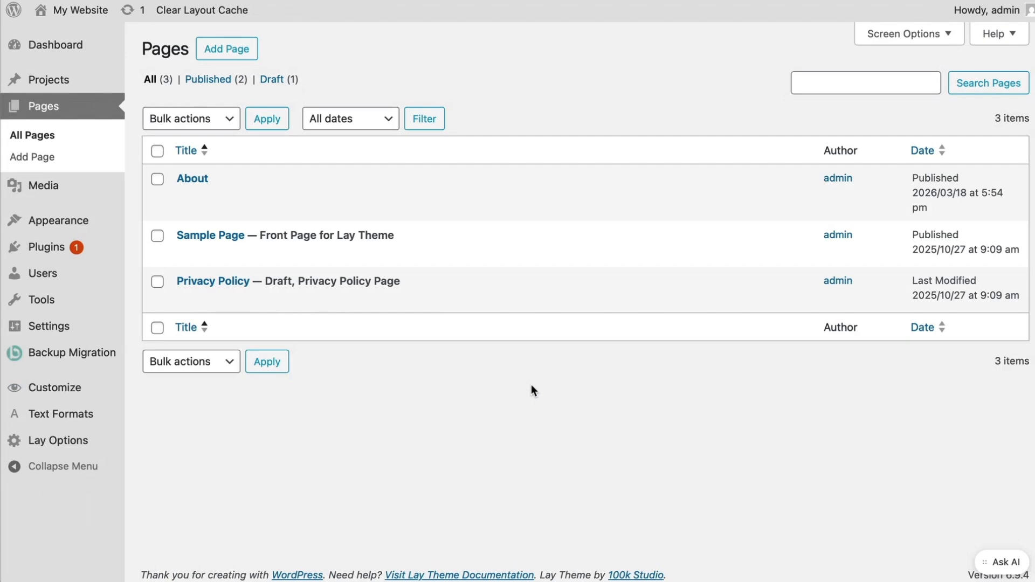
- Insert a widened My Project thumbnail in a new top row of Sample Page and update it
left_click(222, 238)
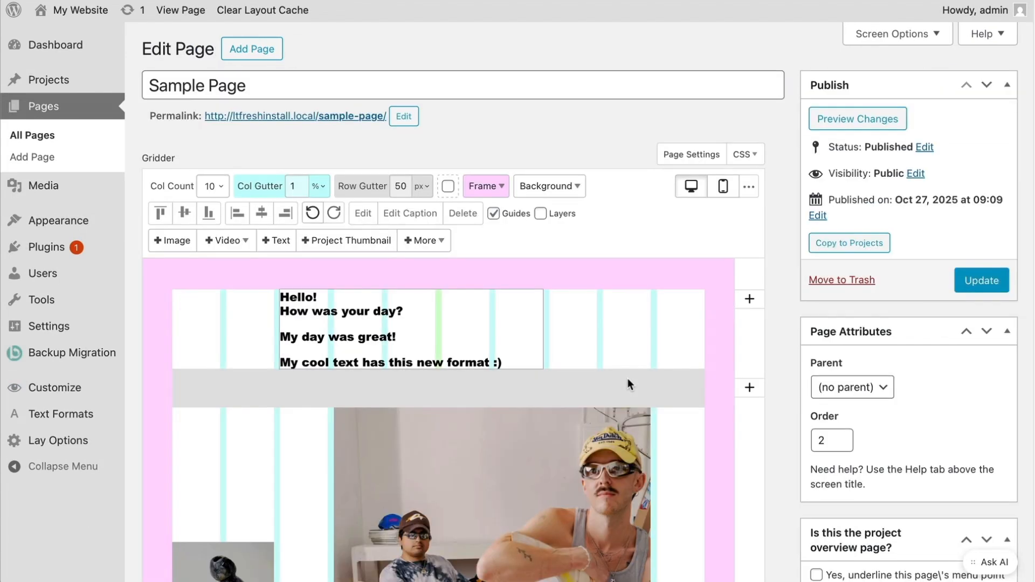
left_click(749, 299)
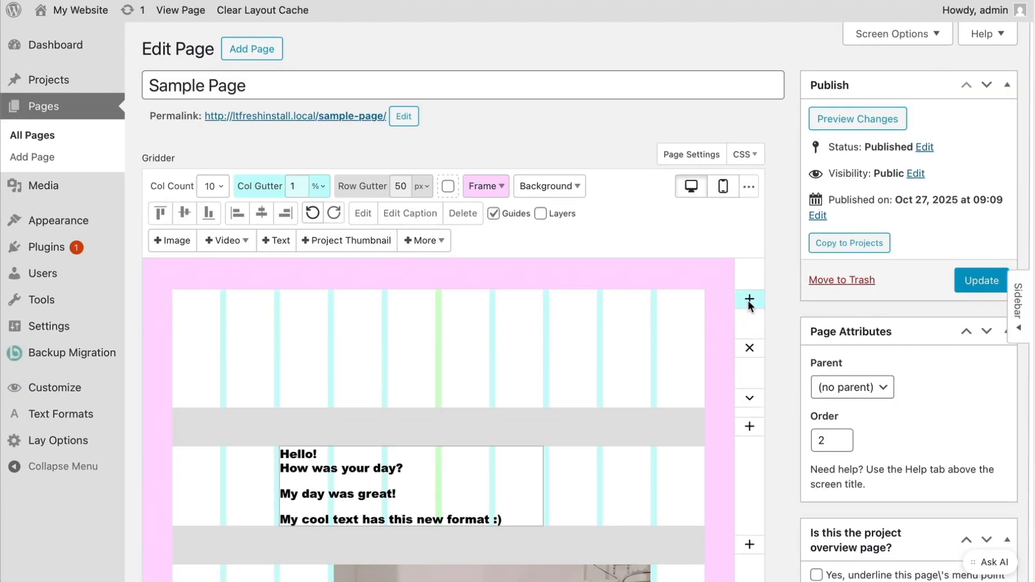
left_click(370, 243)
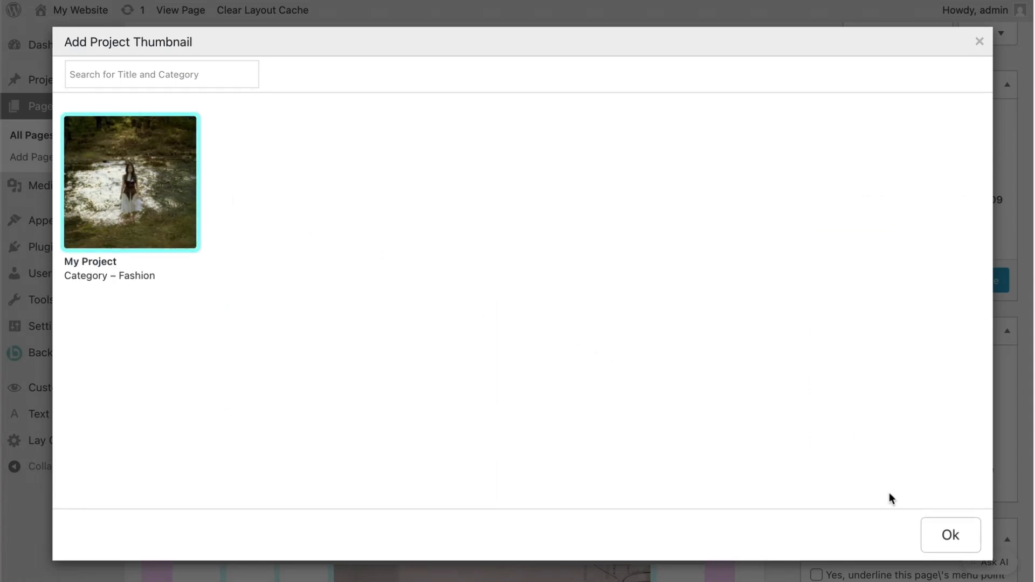
left_click(952, 534)
left_click_drag(558, 378, 486, 282)
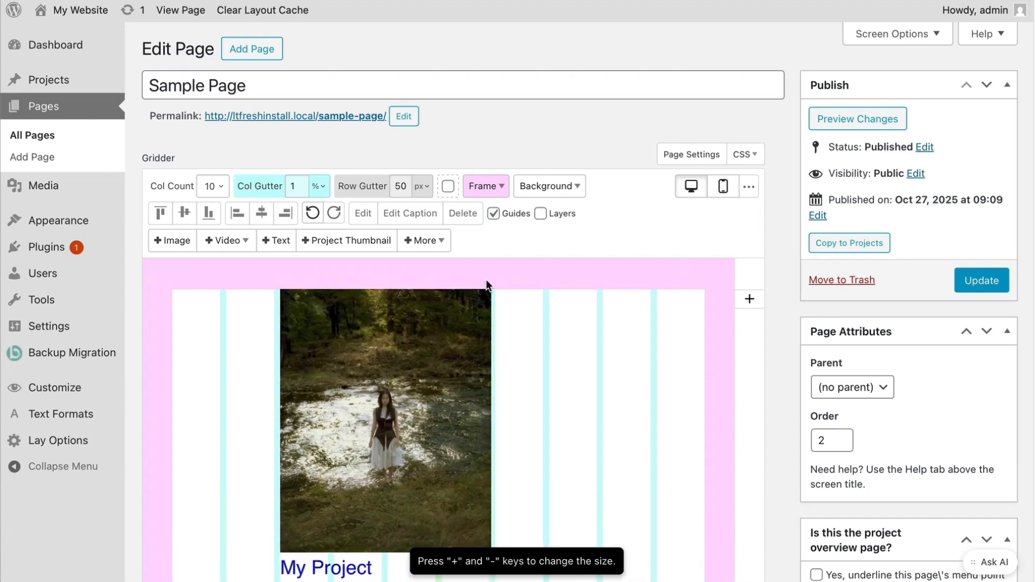
scroll(584, 409, "down", 2)
scroll(583, 409, "down", 1)
left_click(962, 177)
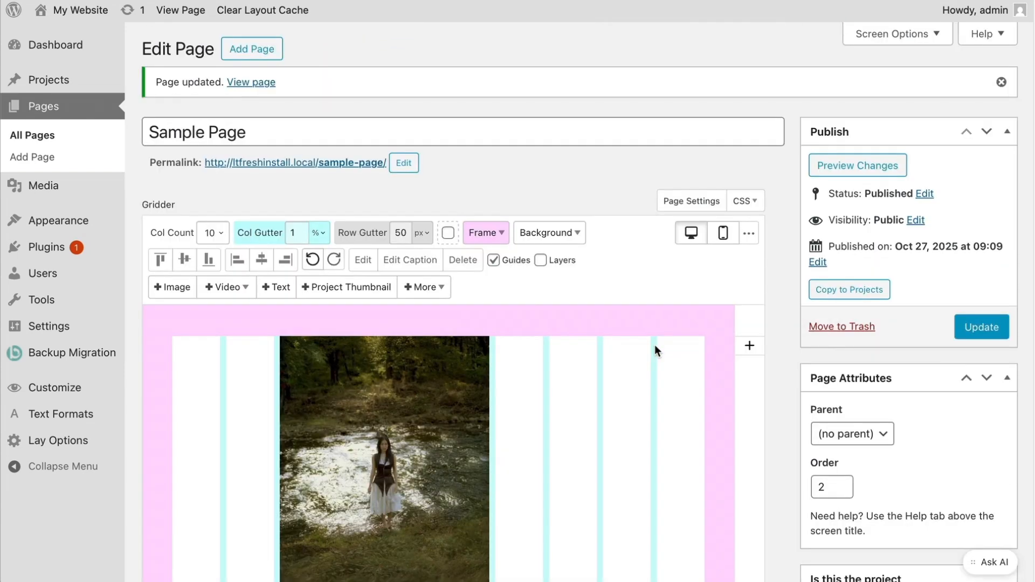
- Visit the live site and open My Project from its front-page thumbnail
mouse_move(81, 10)
left_click(54, 35)
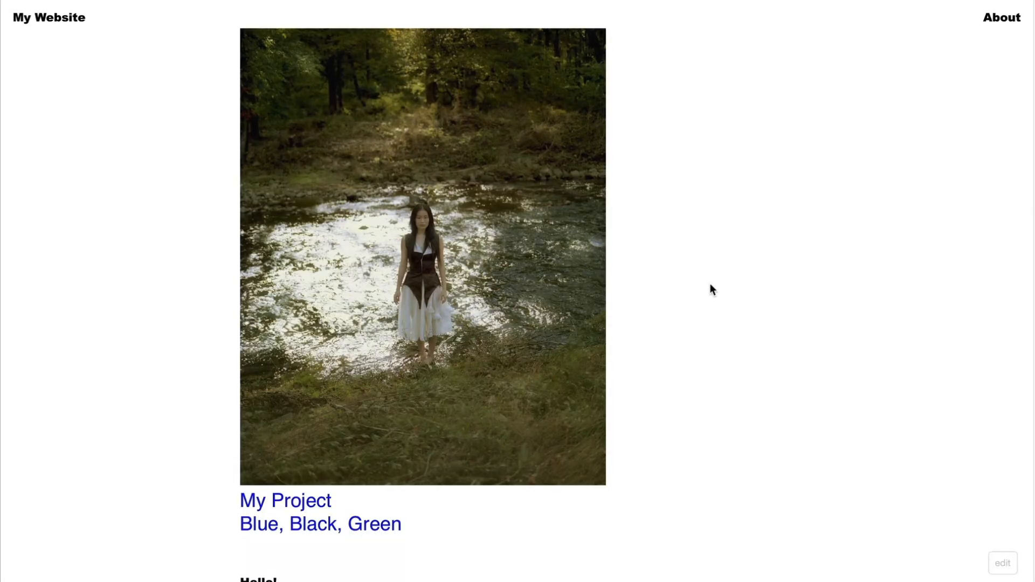
left_click(474, 223)
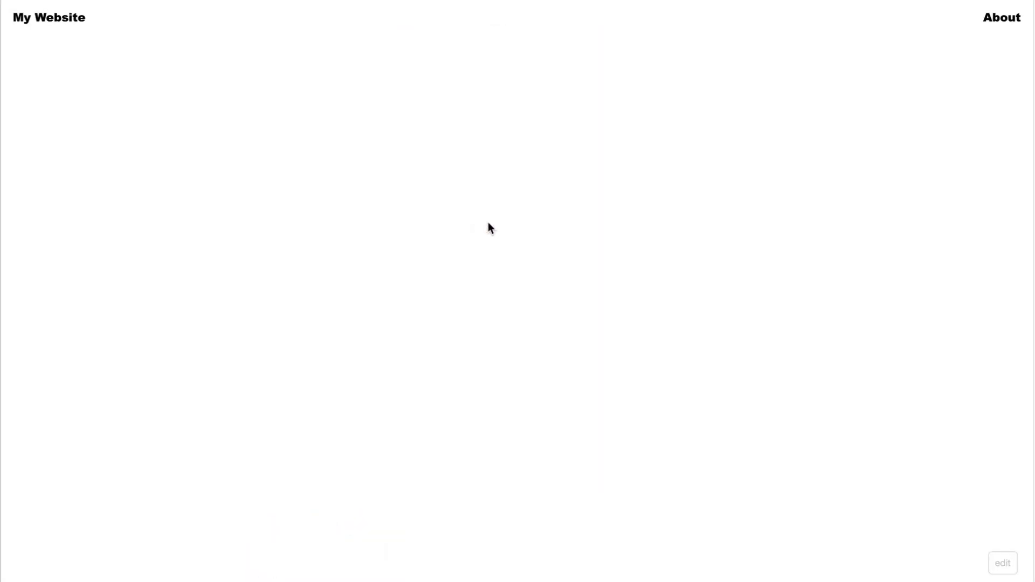
scroll(787, 334, "down", 10)
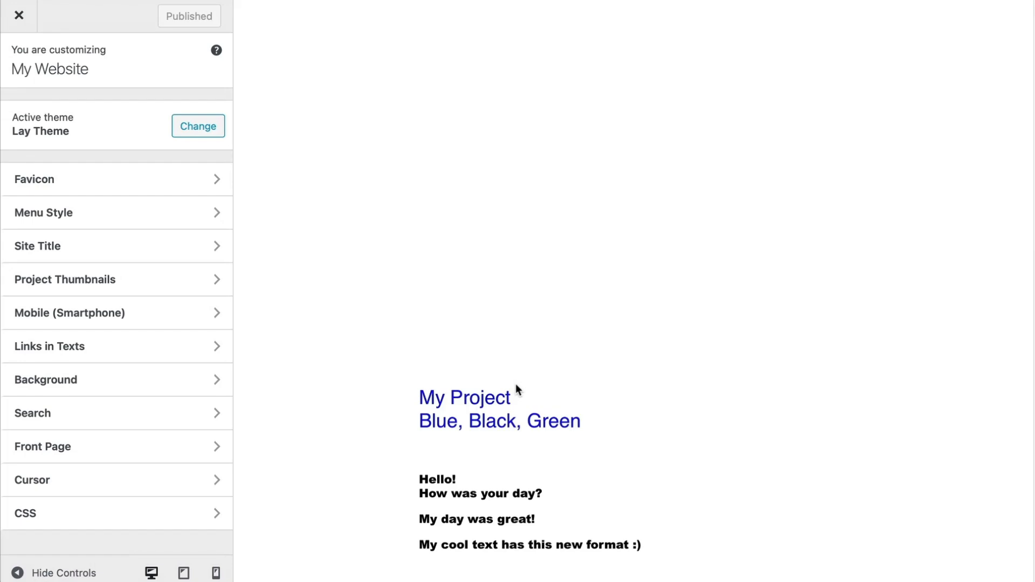
- Show the Position choices for the Project Title under Project Thumbnails, currently below the image
left_click(187, 281)
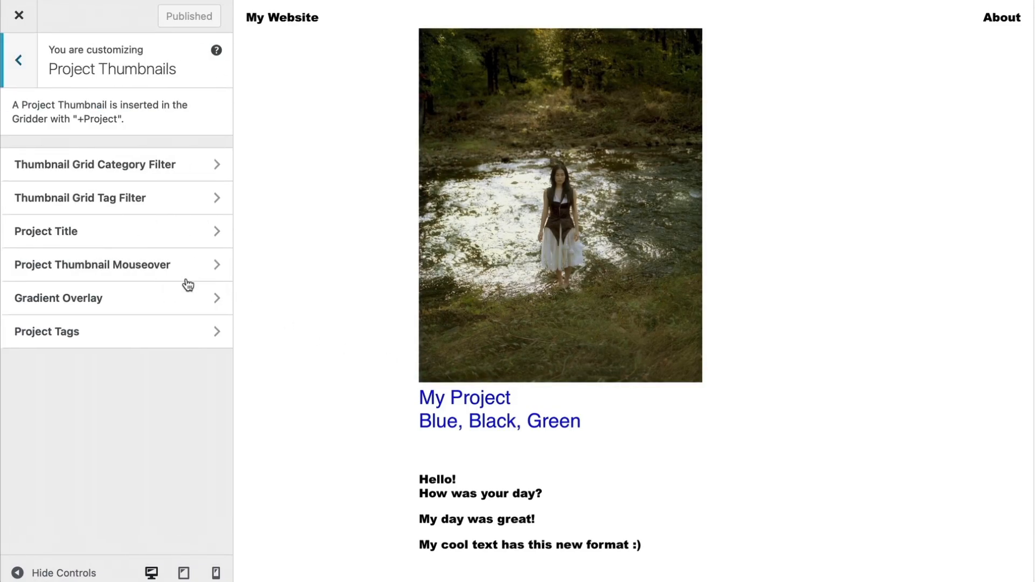
left_click(166, 239)
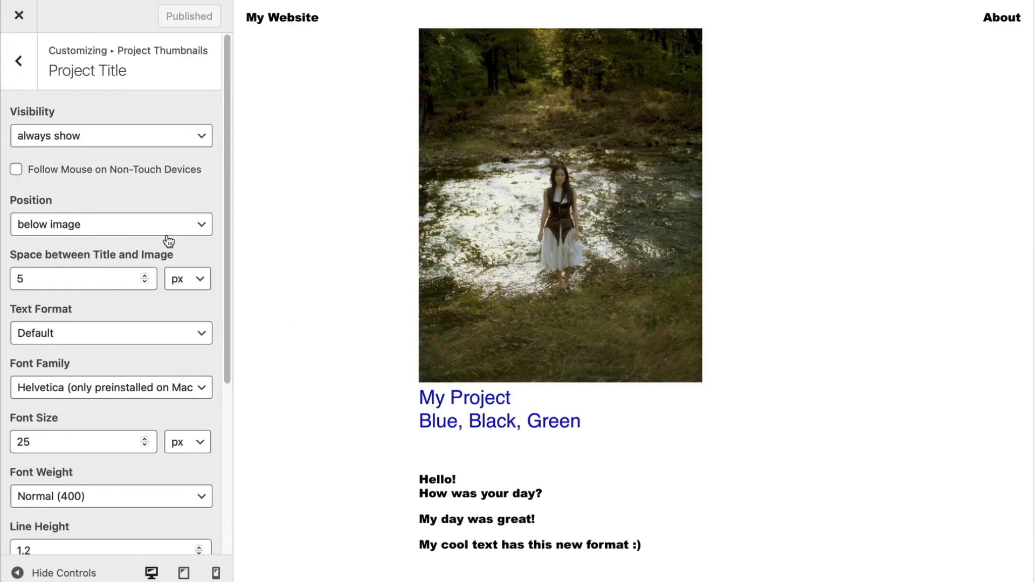
left_click(153, 231)
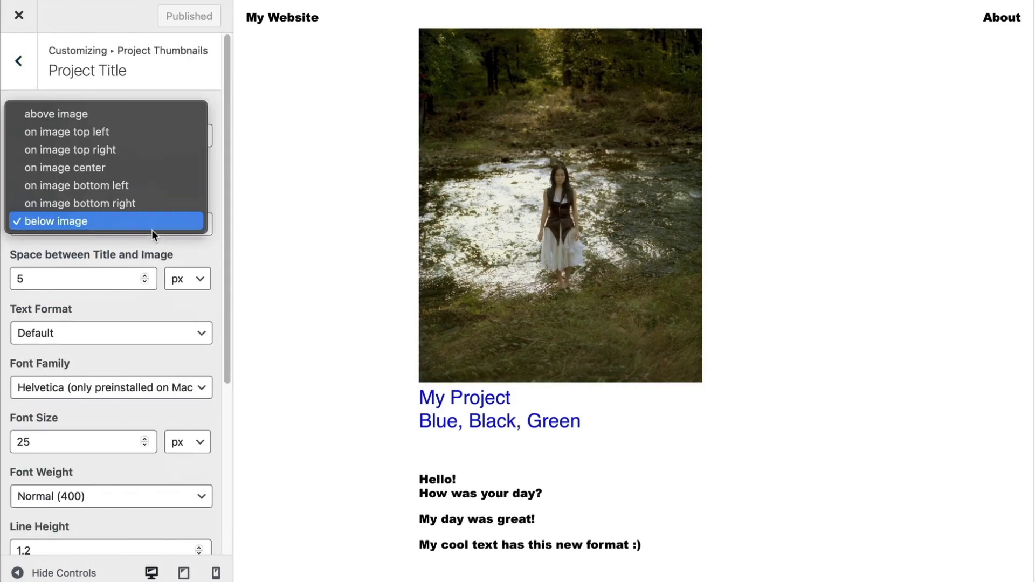